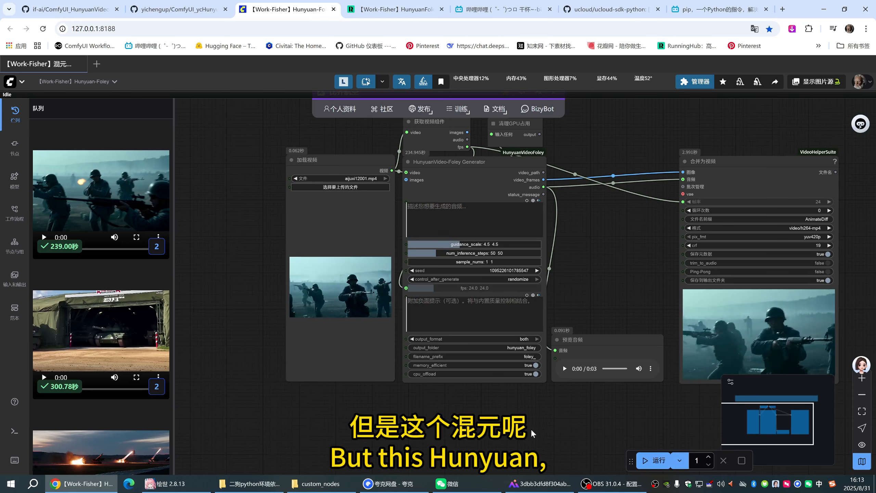
- Look over the Hunyuan-Foley workflow from the 加载视频 node through the generator to the 合并为视频 node
left_click_drag(523, 438, 497, 454)
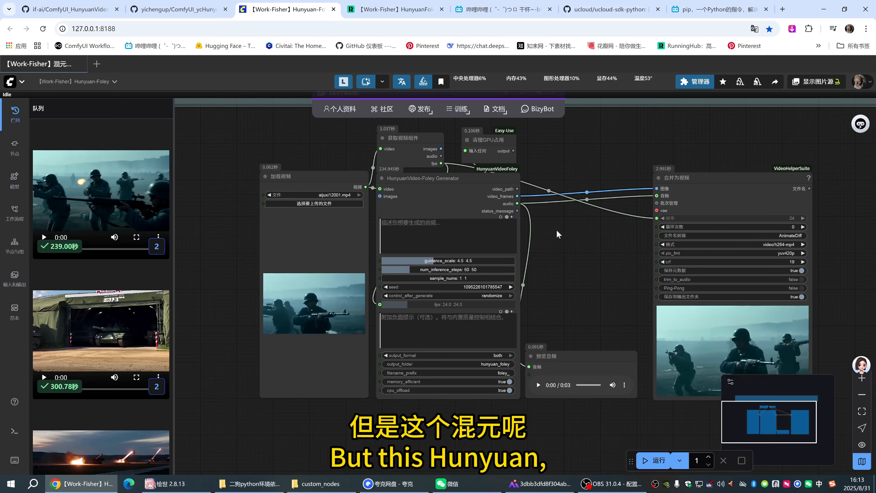
scroll(565, 231, "down", 2)
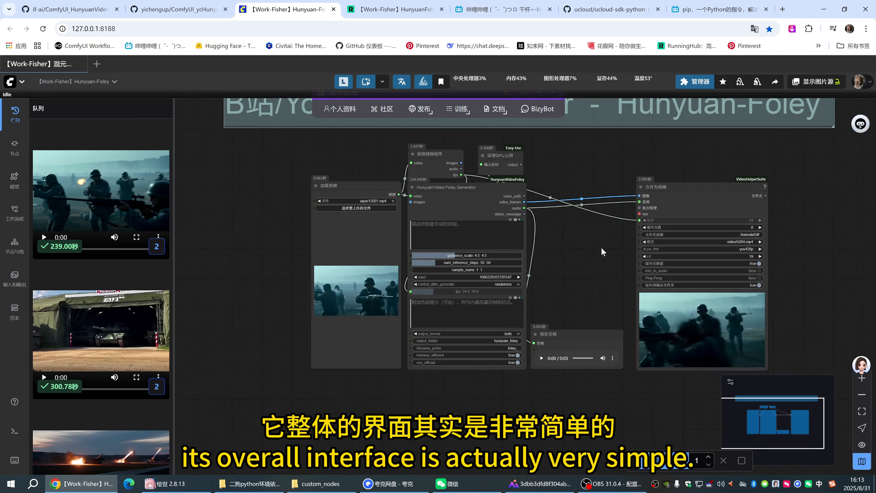
left_click_drag(585, 226, 555, 217)
scroll(405, 193, "up", 2)
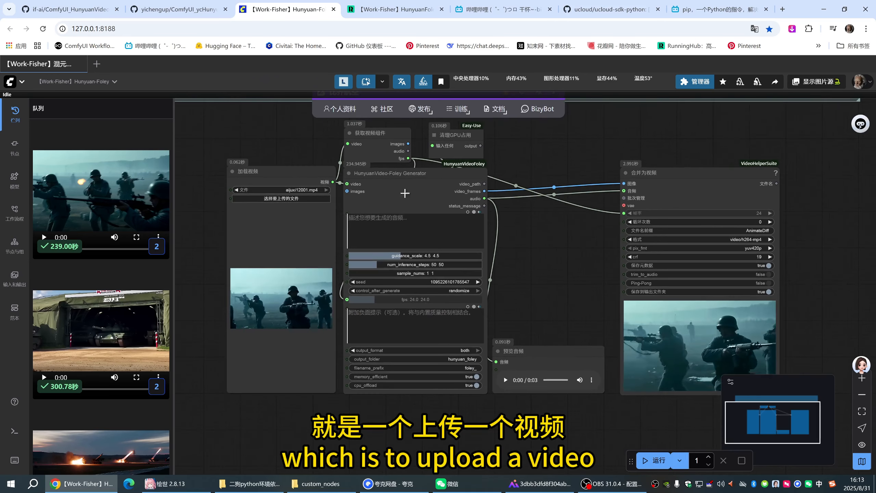
left_click_drag(278, 176, 270, 174)
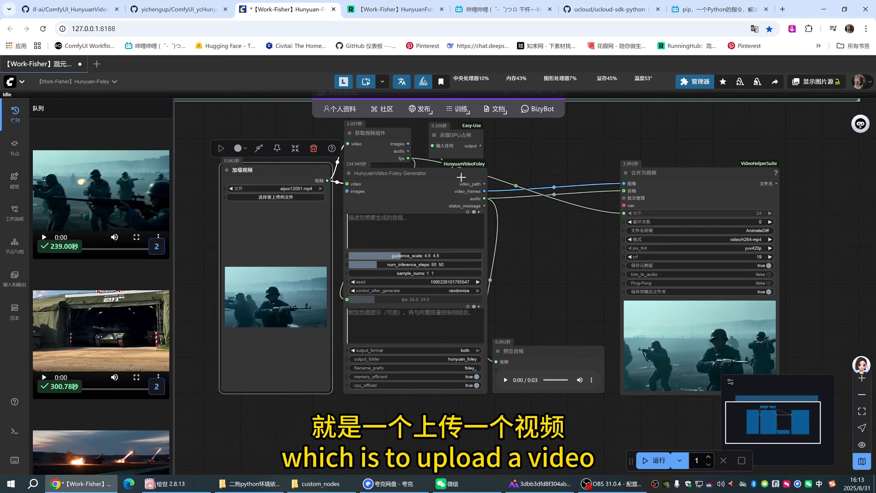
scroll(461, 177, "up", 2)
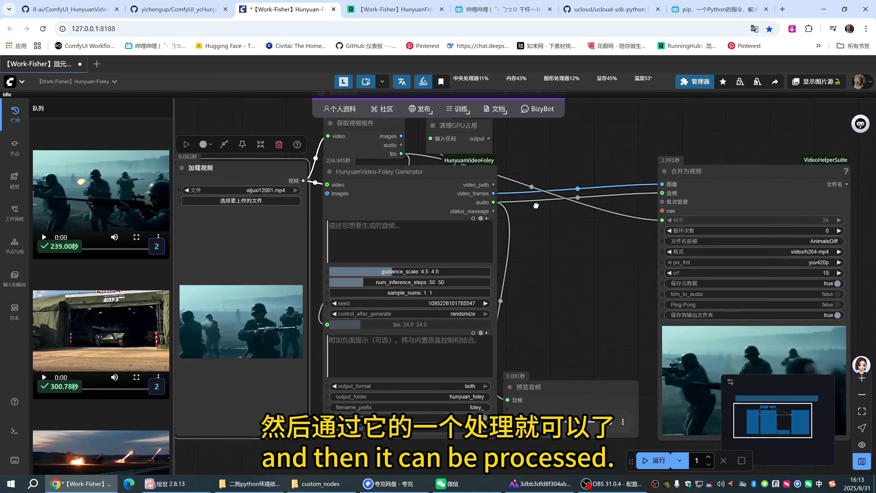
mouse_move(535, 206)
left_mouse_down()
mouse_move(490, 211)
mouse_move(481, 202)
mouse_move(534, 218)
left_mouse_up()
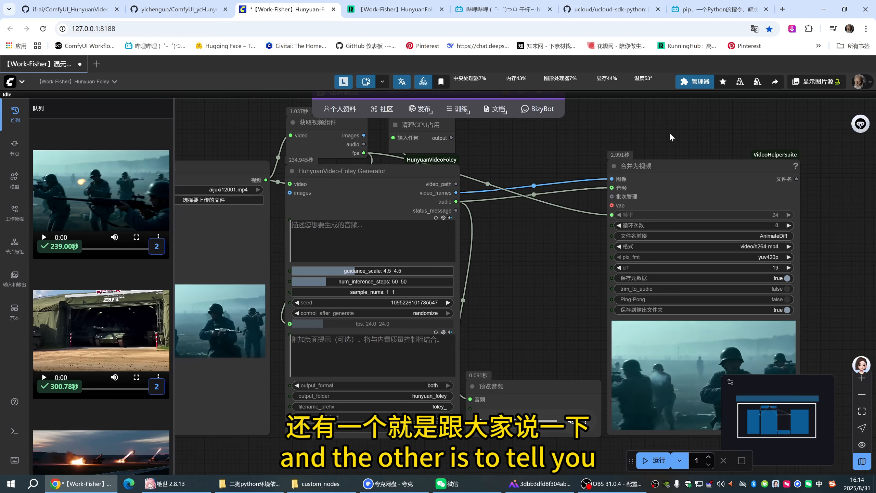
left_click_drag(518, 213, 526, 228)
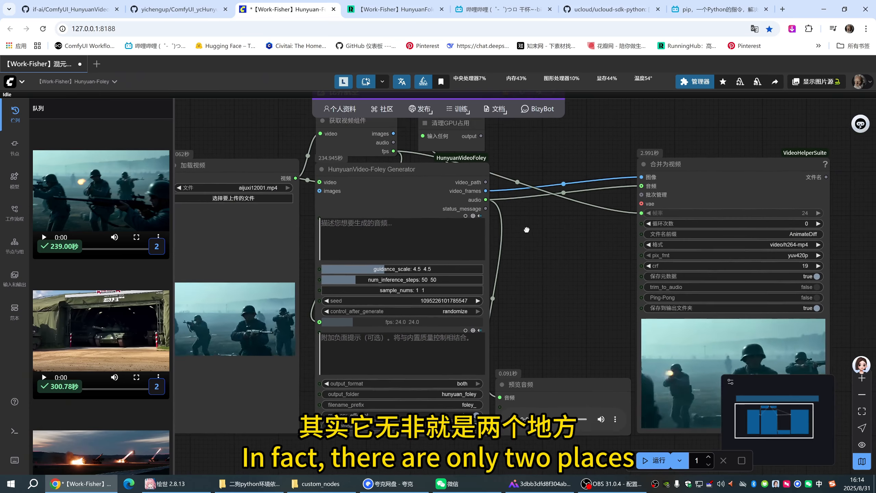
- Examine the guidance_scale and num_inference_steps settings on the HunyuanVideo-Foley Generator node
left_click_drag(511, 282, 554, 265)
scroll(548, 269, "up", 1)
scroll(529, 284, "up", 1)
left_click_drag(430, 242, 464, 234)
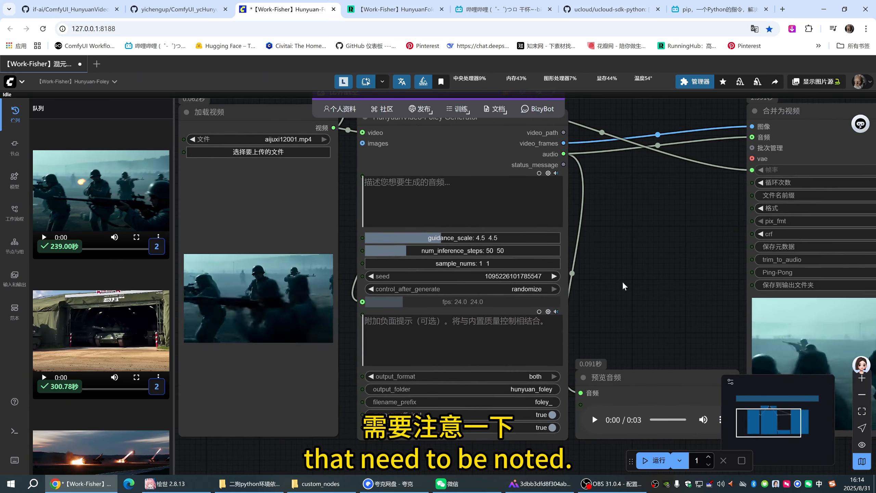
scroll(464, 234, "up", 3)
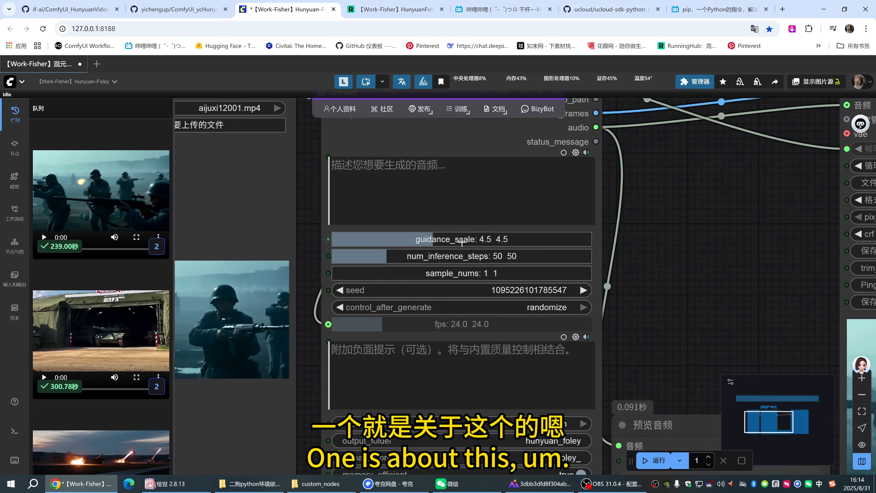
left_click_drag(472, 240, 461, 266)
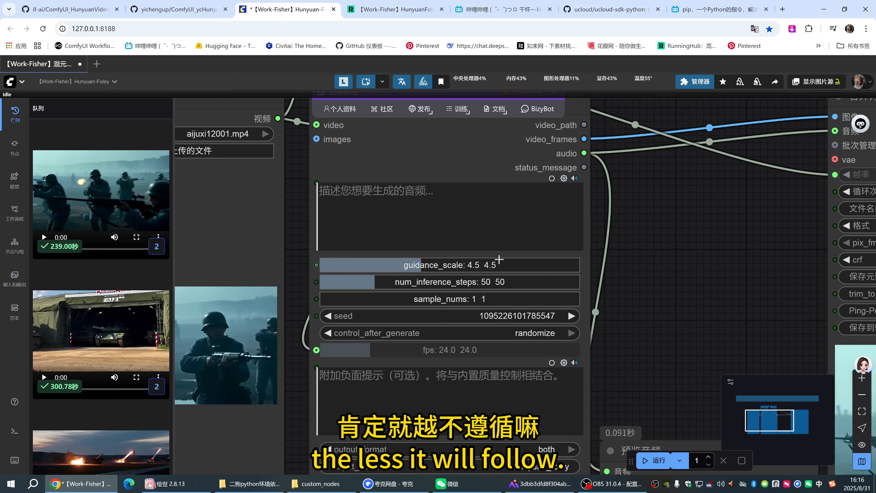
scroll(753, 238, "down", 1)
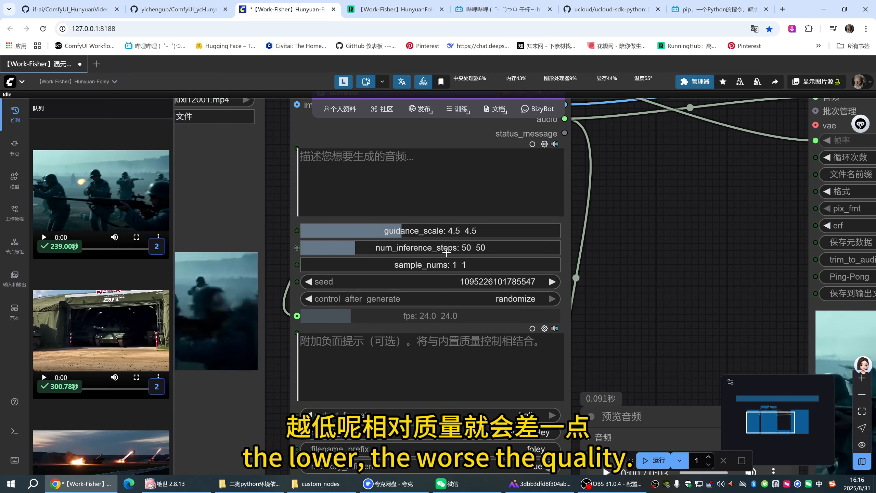
- Examine the audio description and negative prompt fields on the HunyuanVideo-Foley Generator node
left_click_drag(624, 281, 636, 319)
scroll(595, 279, "down", 2)
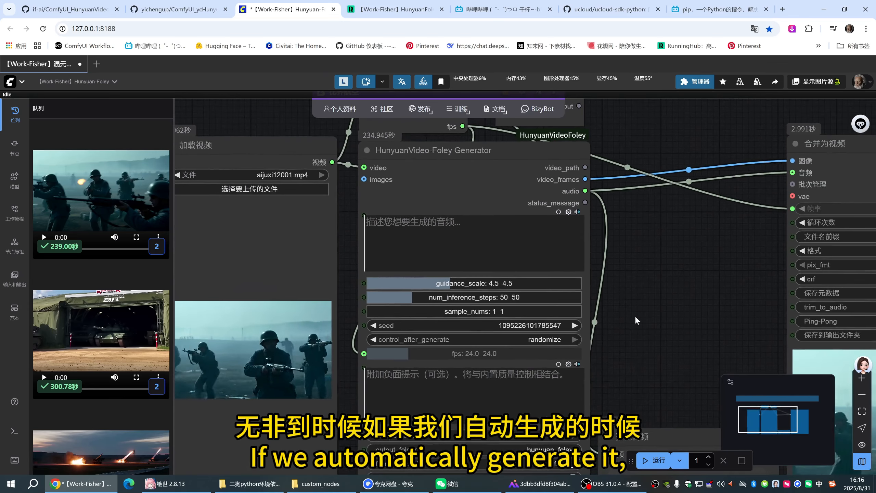
scroll(635, 319, "down", 1)
left_click_drag(600, 263, 581, 249)
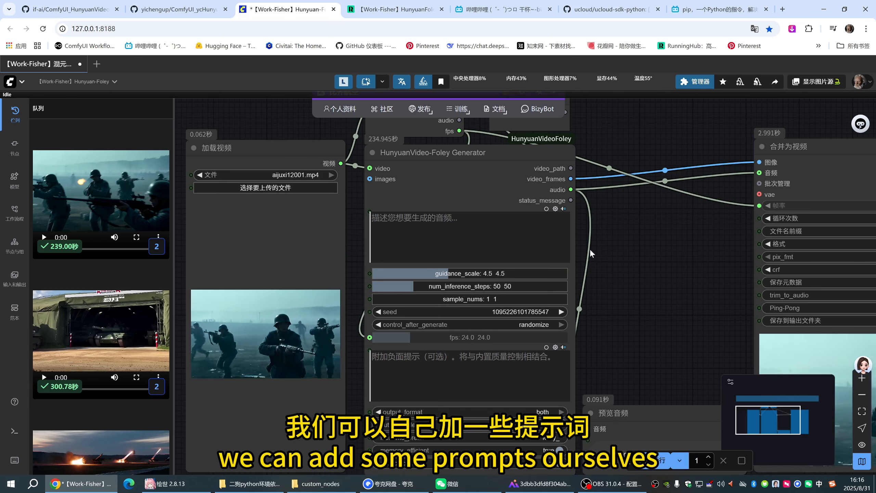
left_click_drag(640, 291, 628, 270)
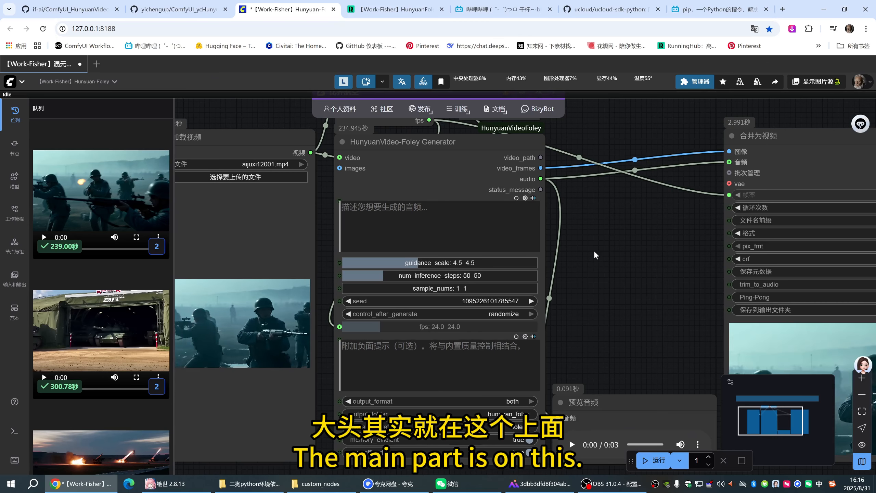
left_click_drag(596, 264, 602, 274)
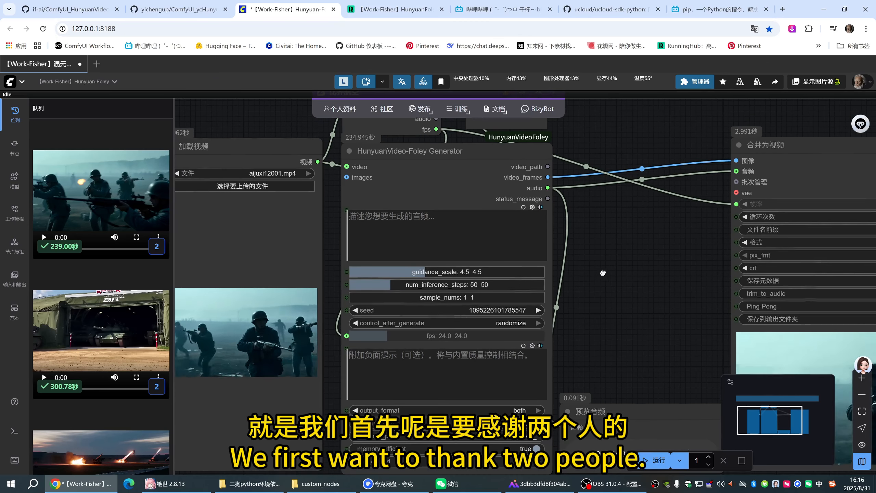
- View the GitHub pages of if-ai/ComfyUI_HunyuanVideoFoley and the yichengup/ComfyUI_ycHunyuanVideoFoley fork from their beginnings
left_click(69, 9)
scroll(650, 269, "up", 15)
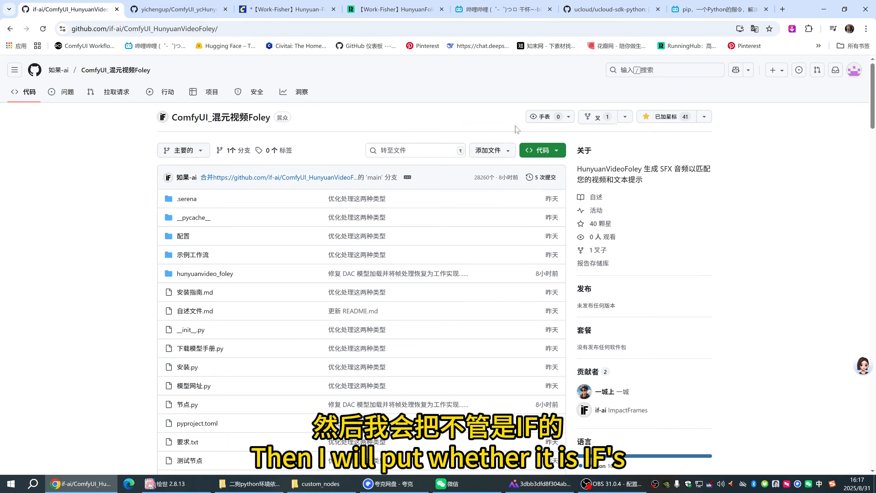
left_click(176, 10)
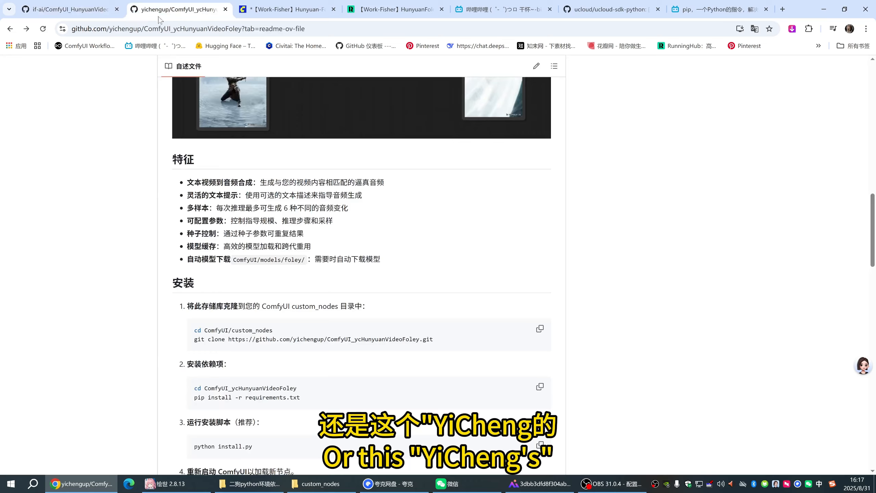
scroll(449, 243, "up", 15)
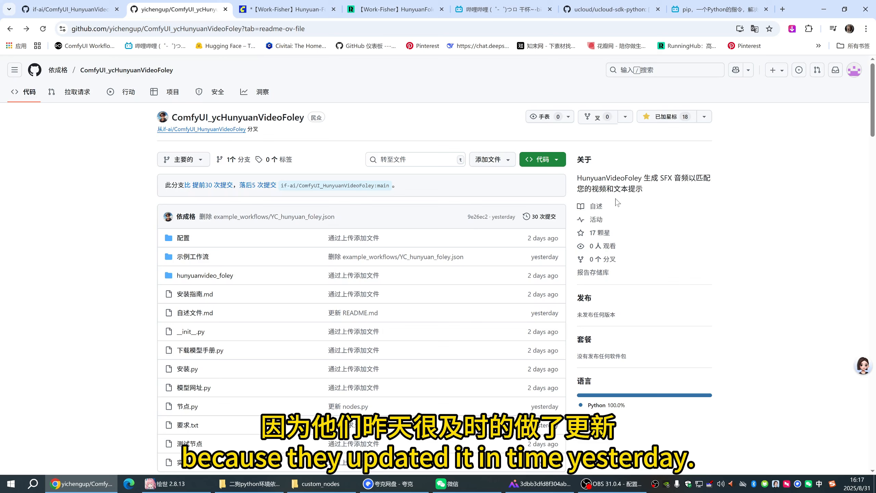
- Compare the two repository pages and read the README introduction of the ComfyUI_ycHunyuanVideoFoley fork
left_click(69, 9)
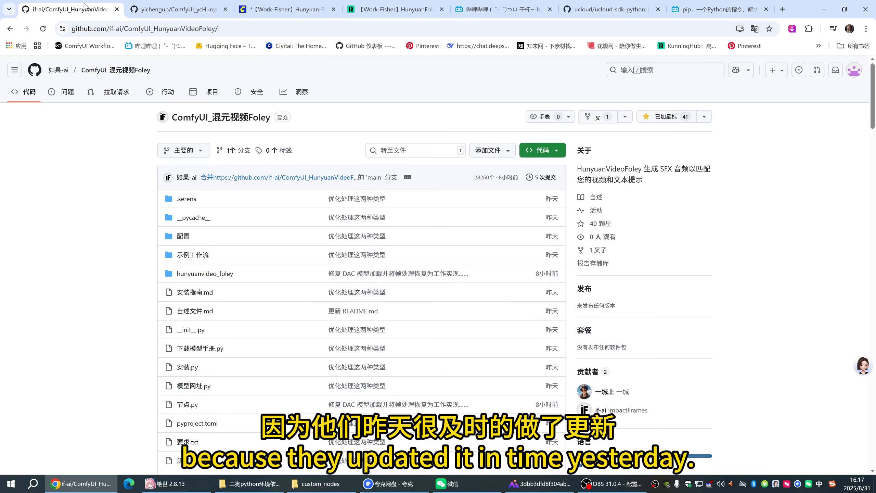
left_click(165, 4)
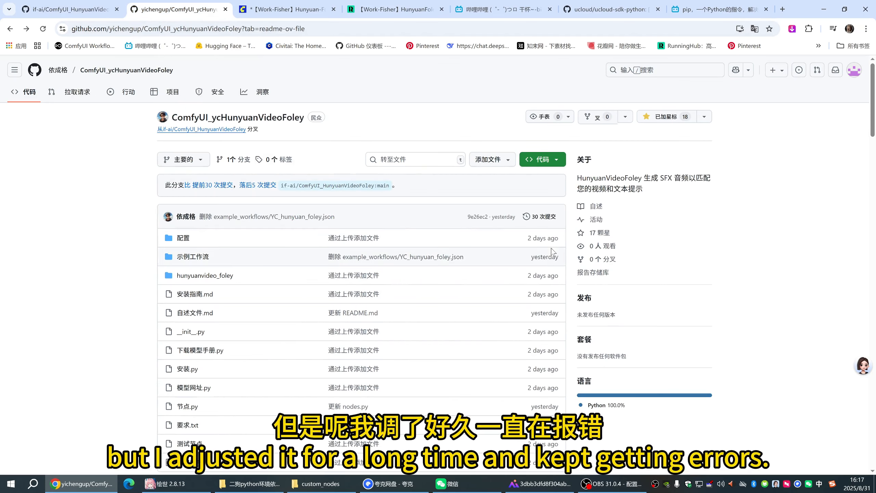
scroll(411, 226, "down", 10)
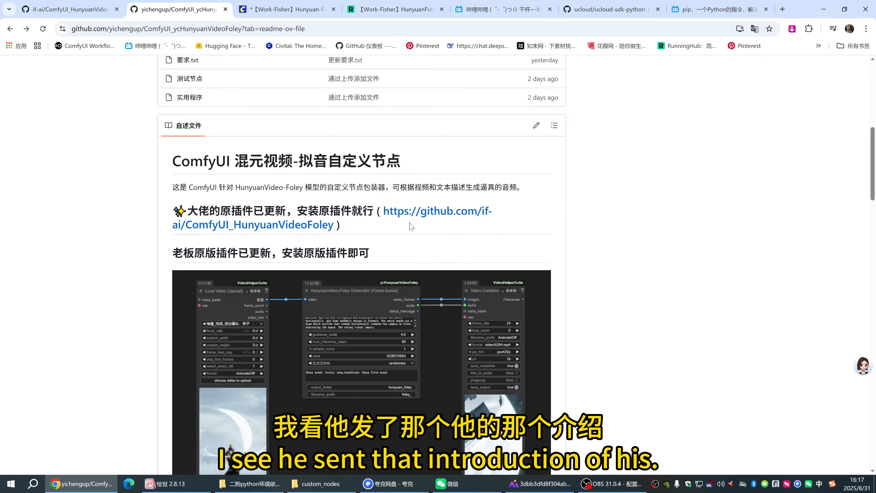
scroll(411, 227, "up", 1)
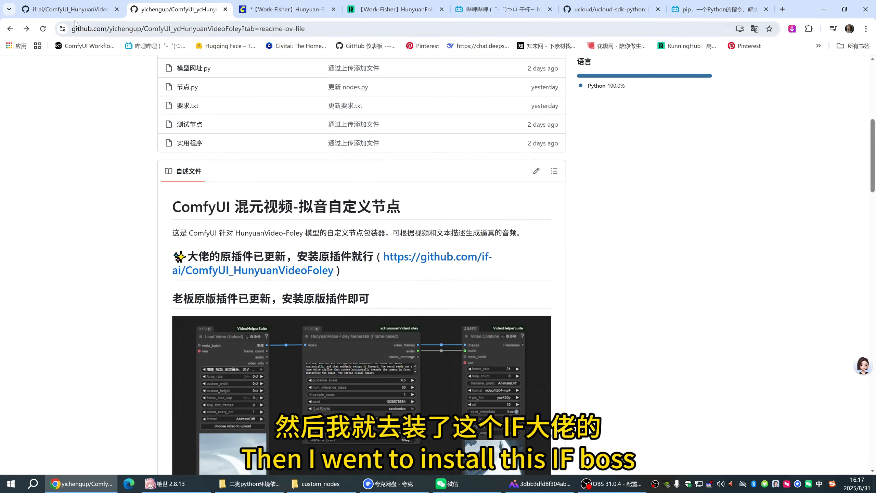
- Return to the if-ai/ComfyUI_HunyuanVideoFoley repository and look through its file list
key("ctrl+shift+Tab")
scroll(393, 207, "down", 3)
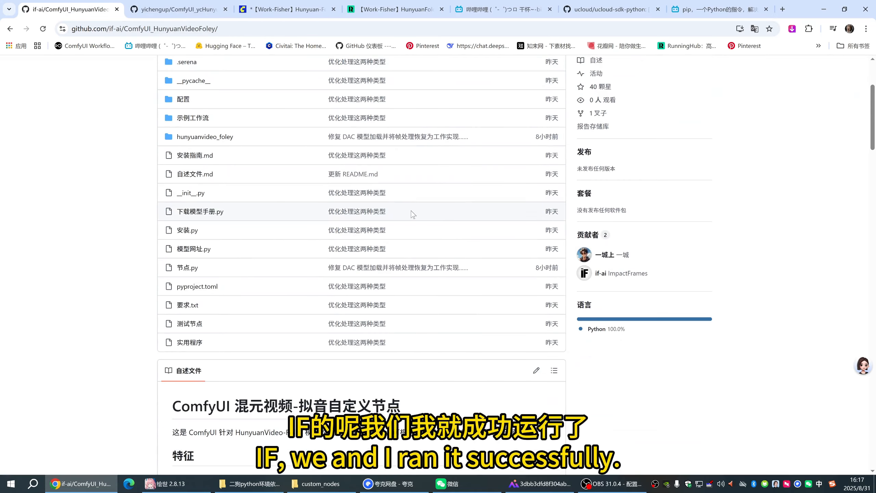
scroll(411, 208, "down", 2)
scroll(420, 216, "up", 5)
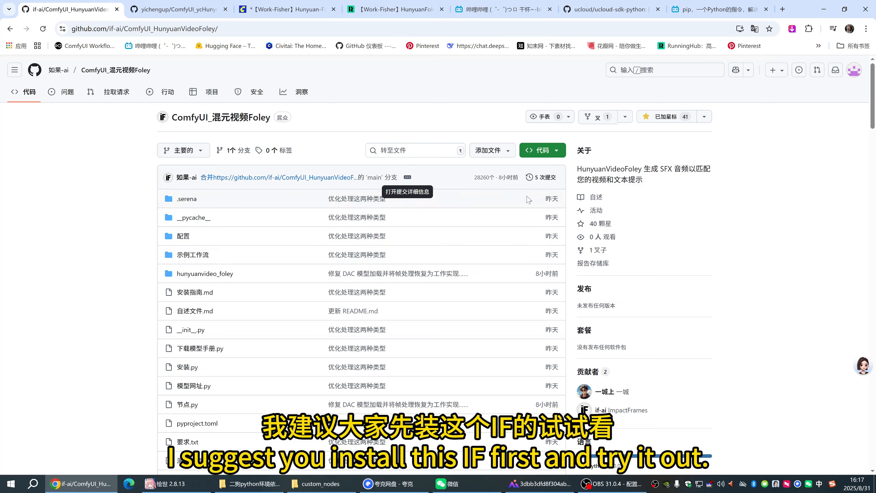
scroll(494, 290, "down", 2)
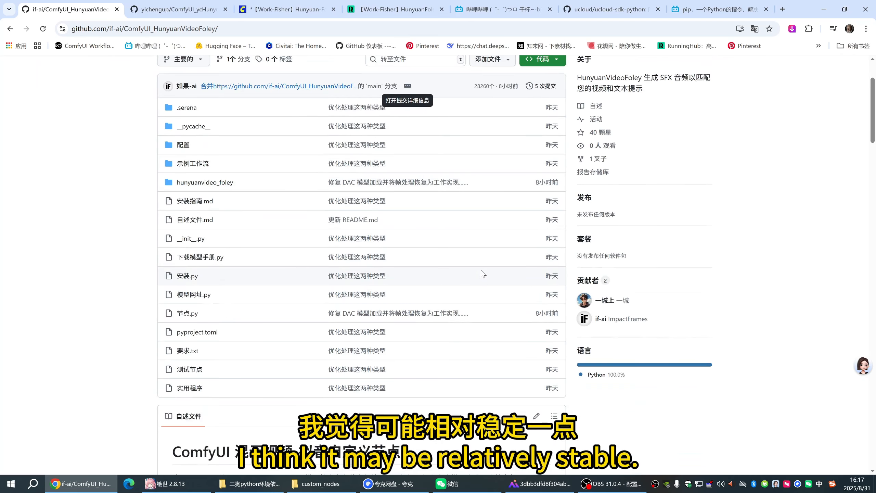
scroll(479, 270, "down", 1)
scroll(464, 264, "up", 3)
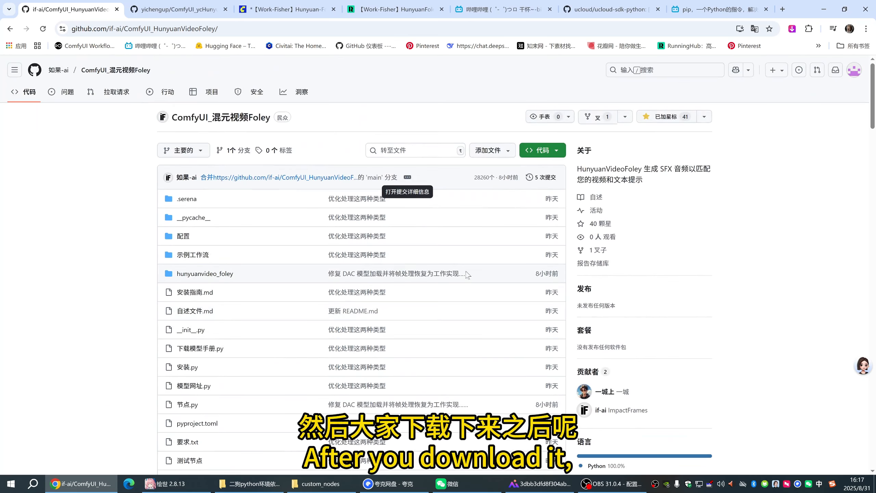
- Show the clone and download options of the if-ai/ComfyUI_HunyuanVideoFoley repository
left_click(534, 152)
left_click(539, 152)
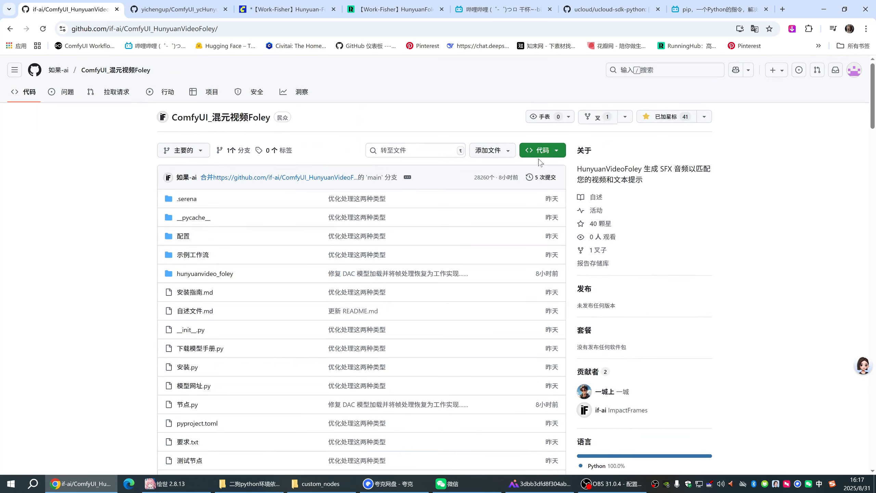
left_click(542, 152)
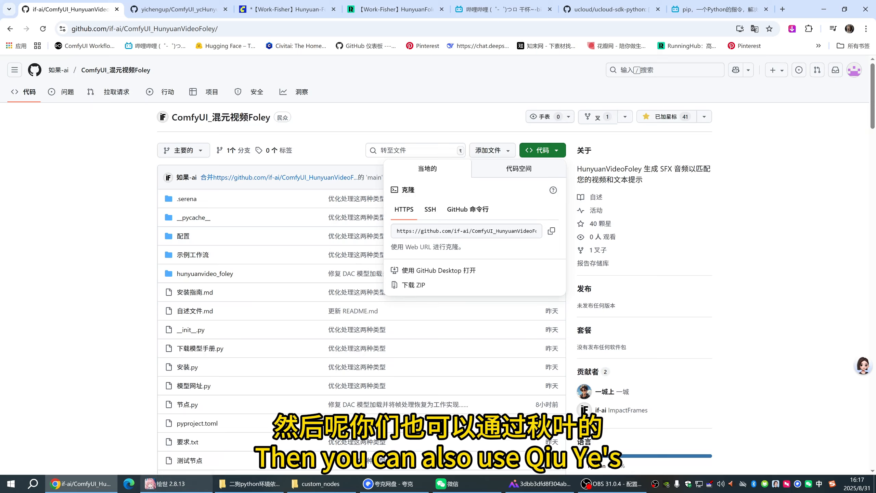
- Switch to the 绘世 launcher and open the 安装新扩展 page in its version management
left_click(186, 483)
left_click_drag(491, 105, 714, 138)
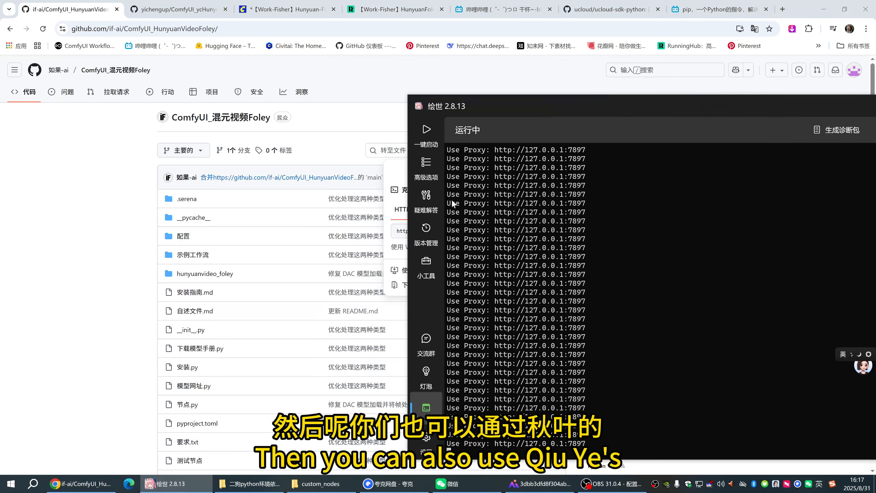
left_click(426, 165)
left_click_drag(518, 119, 486, 109)
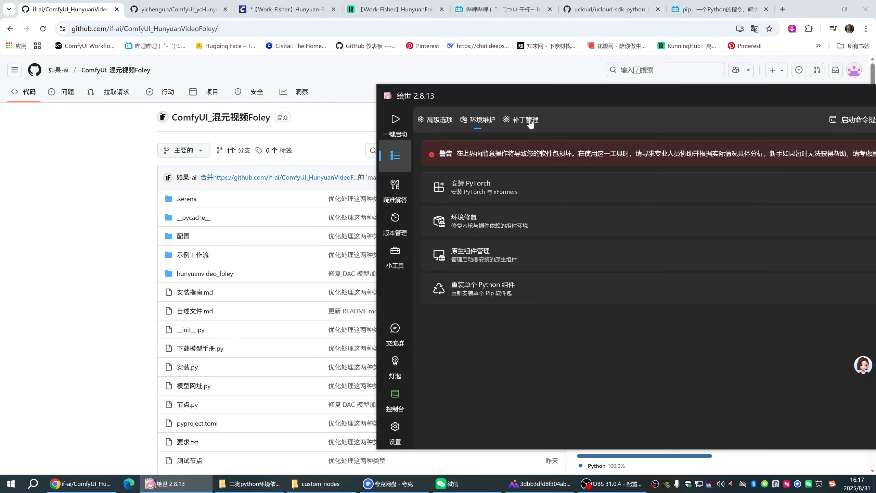
left_click(395, 224)
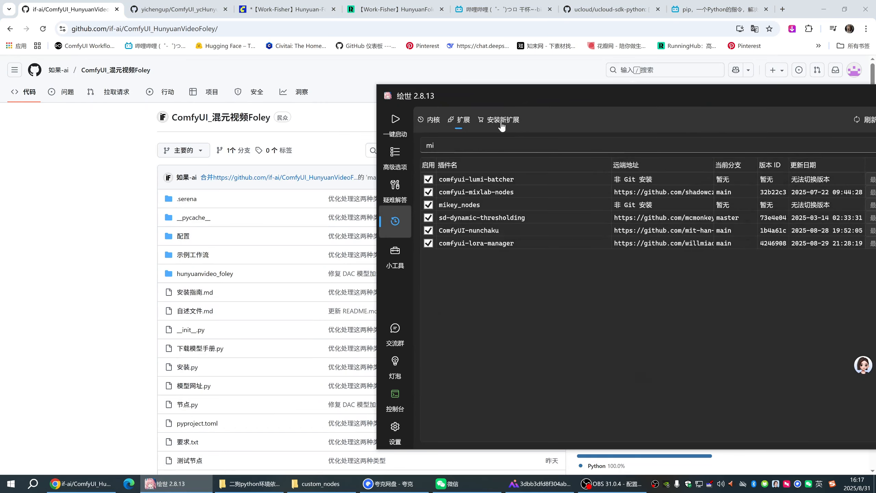
left_click(505, 122)
left_click_drag(542, 89, 568, 71)
- Return to the if-ai repository in the browser and copy its HTTPS clone URL
left_click(64, 259)
left_click(543, 149)
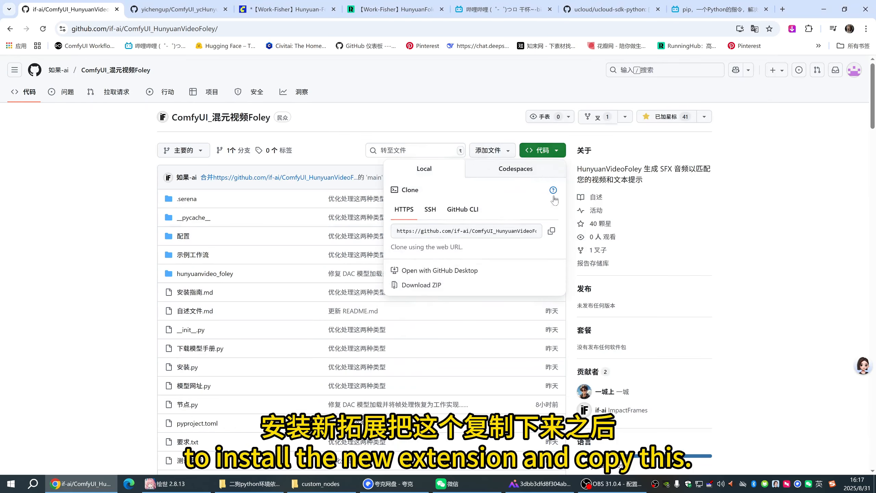
left_click(552, 230)
left_click(646, 223)
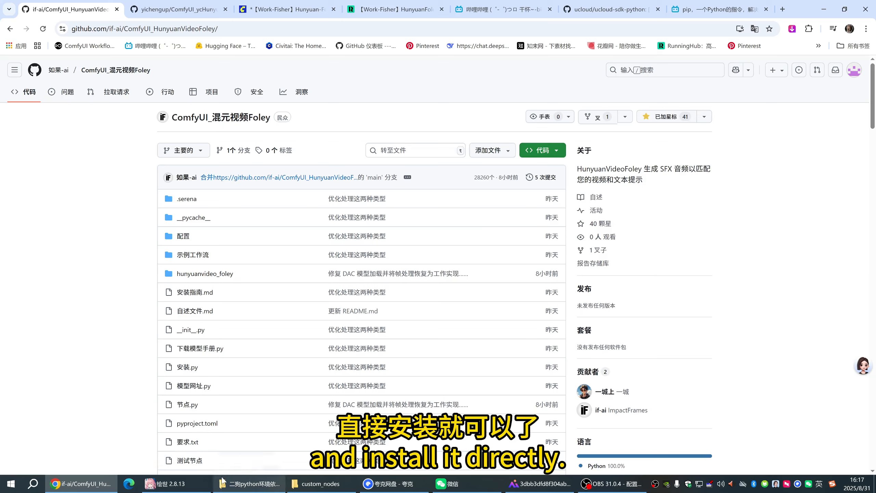
left_click(166, 483)
type("https://github.com/if-ai/ComfyUI_HunyuanVideoFoley.git")
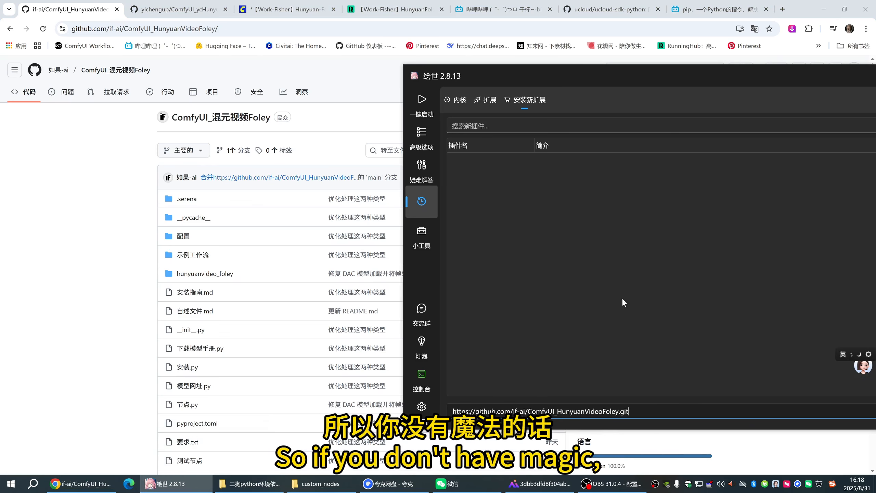
left_click_drag(607, 72, 439, 72)
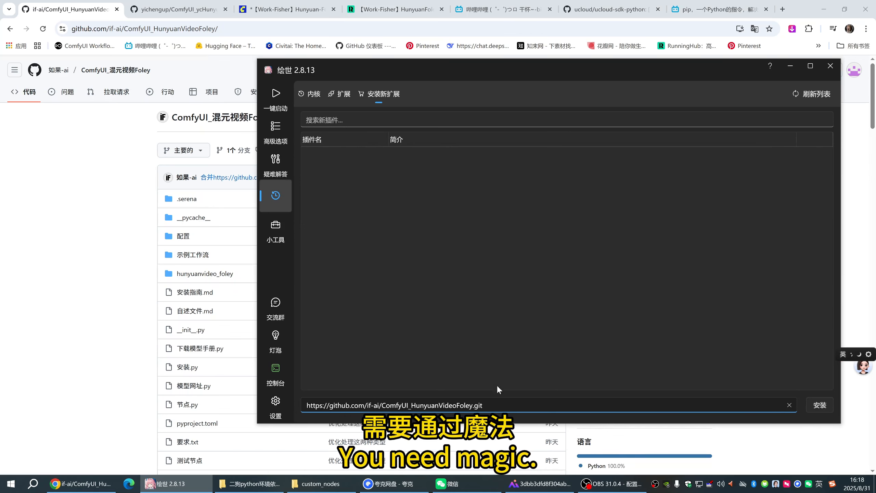
- Switch back to the browser and bring up the 二狗python环境依赖安装器V2 folder window, placing it to one side of the repository page
left_click(348, 102)
left_click(393, 257)
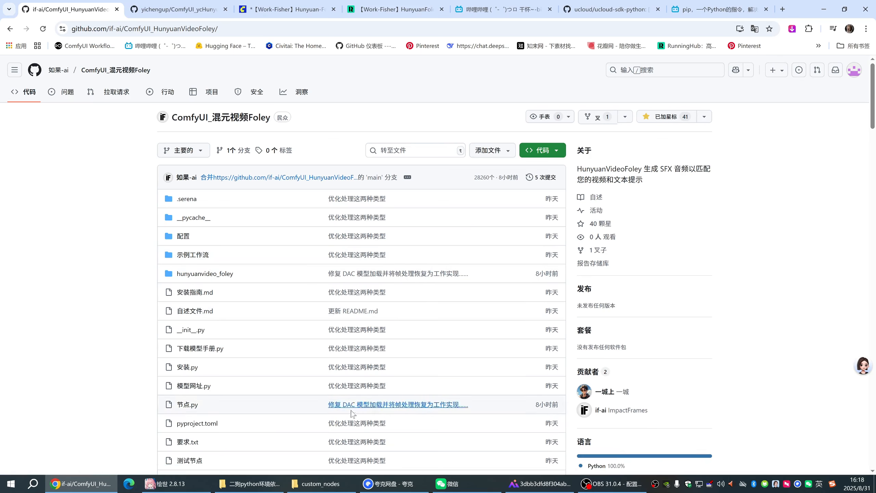
mouse_move(259, 485)
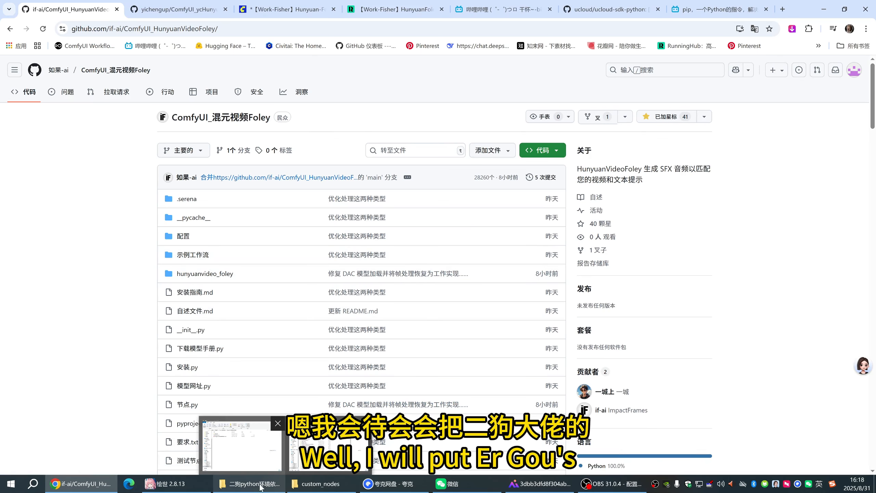
left_click(241, 445)
left_click(441, 163)
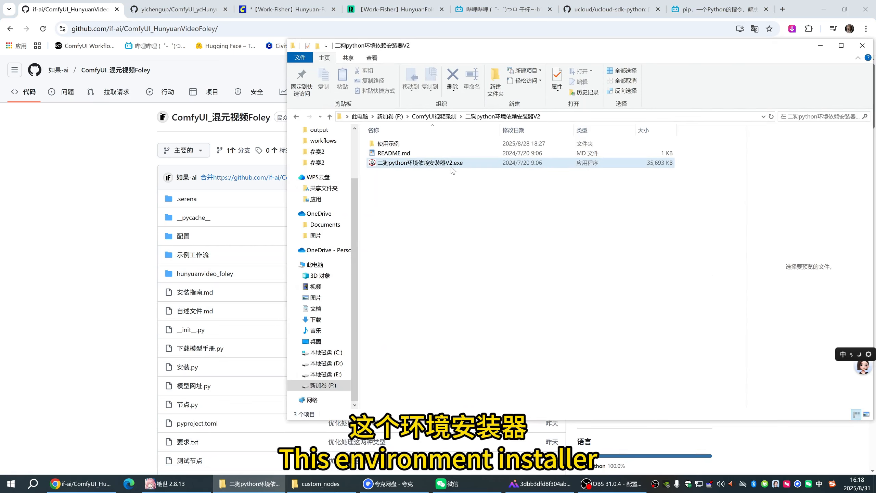
left_click_drag(447, 45, 545, 54)
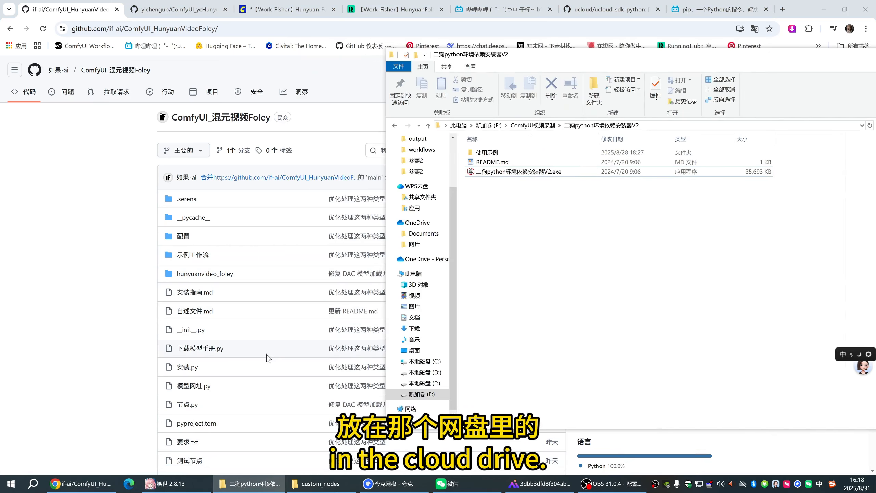
- Switch to the custom_nodes folder window and open its ComfyUI_HunyuanVideoFoley plugin folder
left_click(321, 487)
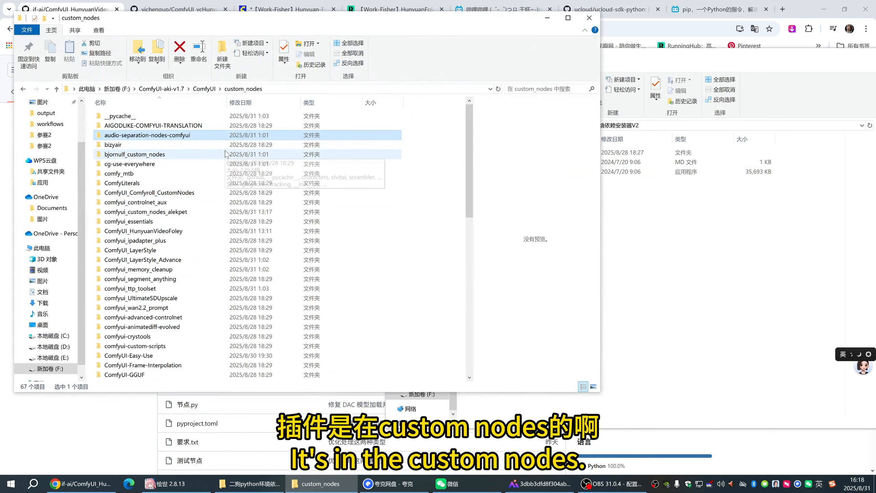
scroll(208, 246, "down", 5)
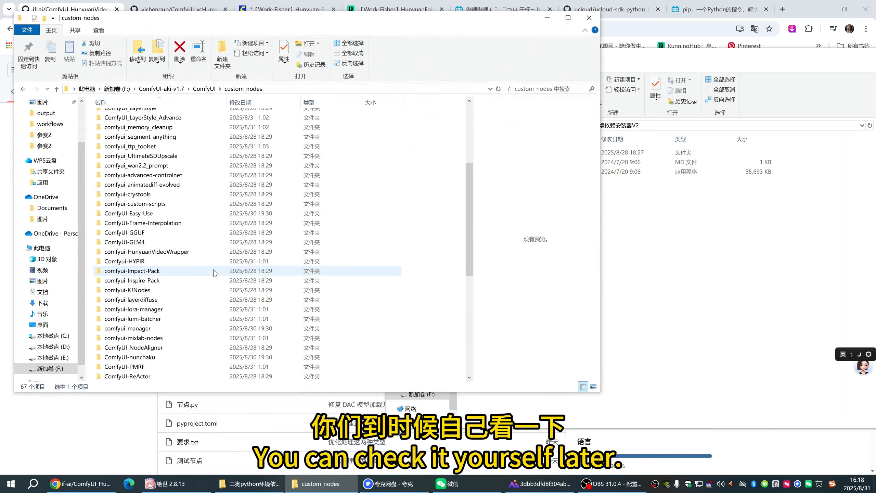
scroll(214, 241, "up", 5)
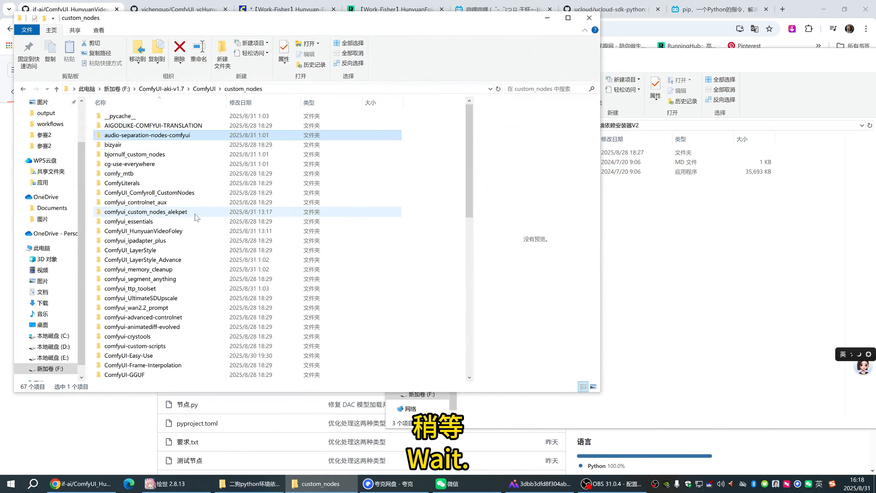
double_click(207, 231)
- Launch 二狗python环境依赖安装器V2.exe and place its window over the installer folder, clear of the plugin files
left_click(616, 242)
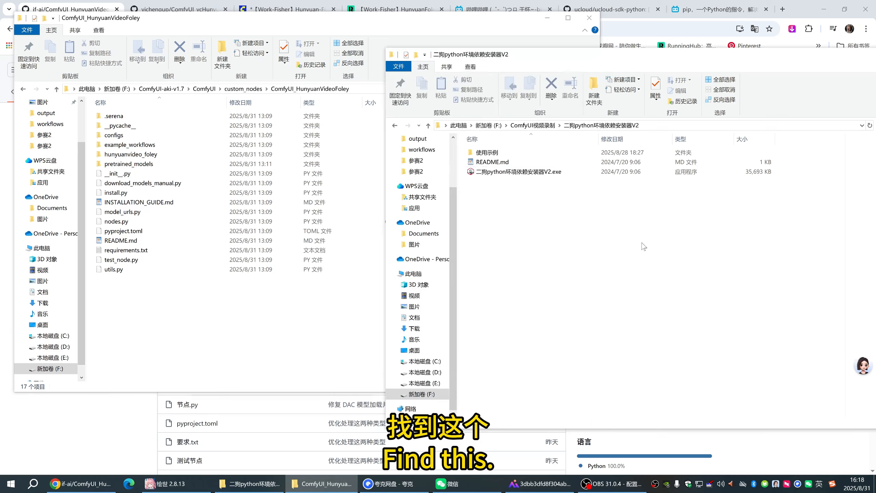
double_click(530, 172)
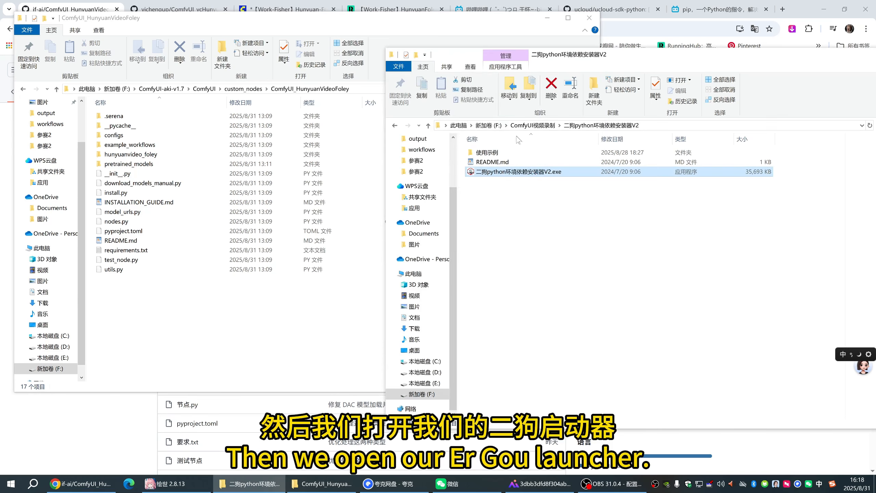
left_click_drag(115, 22, 545, 141)
- Set the dependency installer's Python interpreter path to F:/ComfyUI-aki-v1.7/python/python.exe
left_click(550, 172)
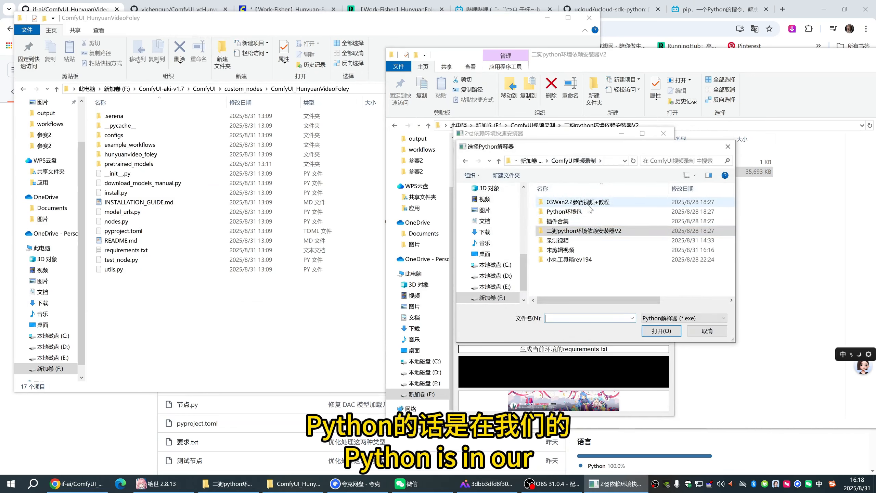
double_click(583, 202)
left_click(531, 160)
left_click(533, 160)
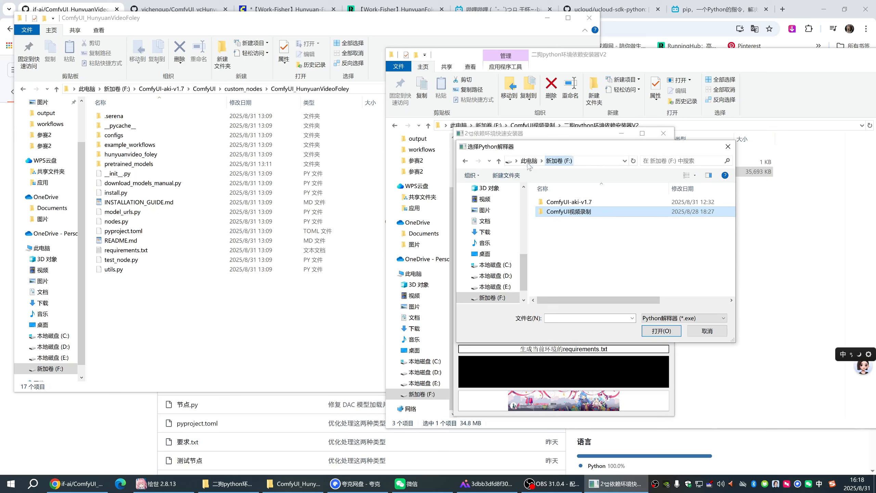
double_click(588, 202)
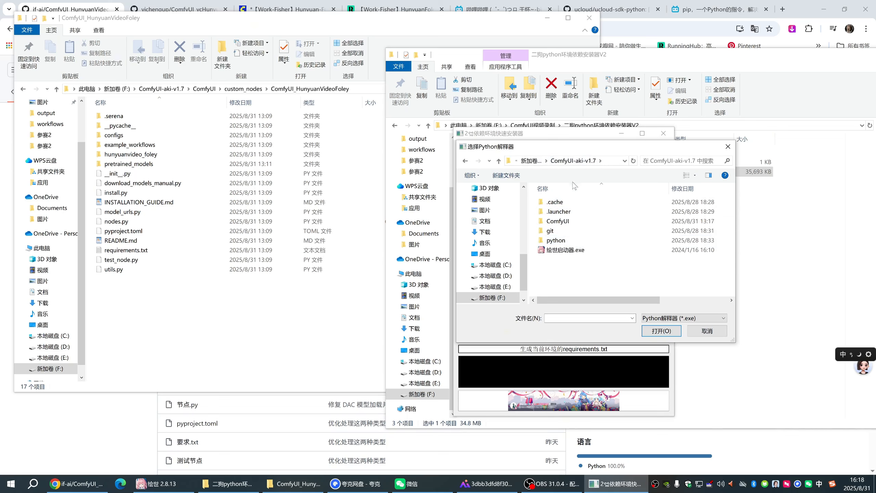
double_click(568, 240)
scroll(584, 246, "down", 2)
left_click(579, 282)
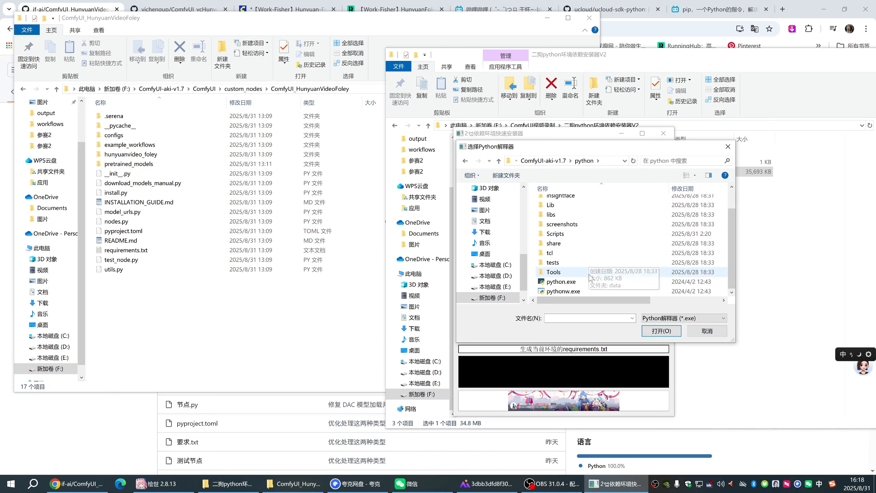
double_click(579, 283)
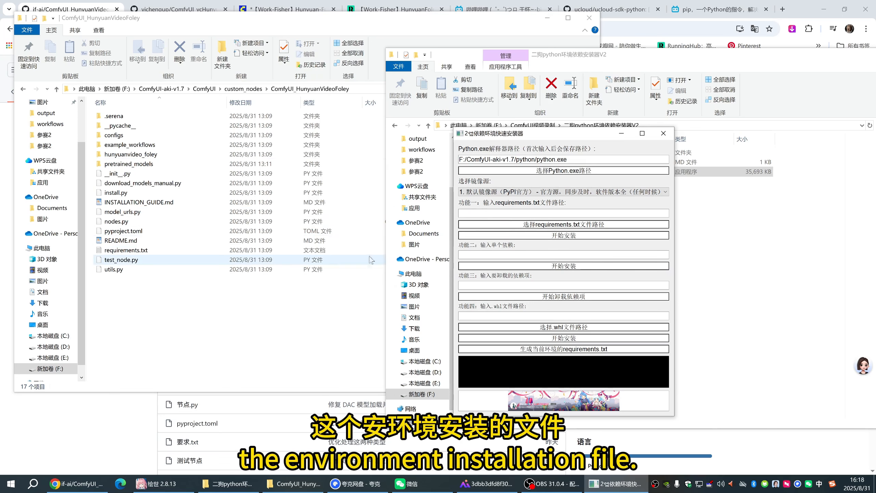
left_click(566, 226)
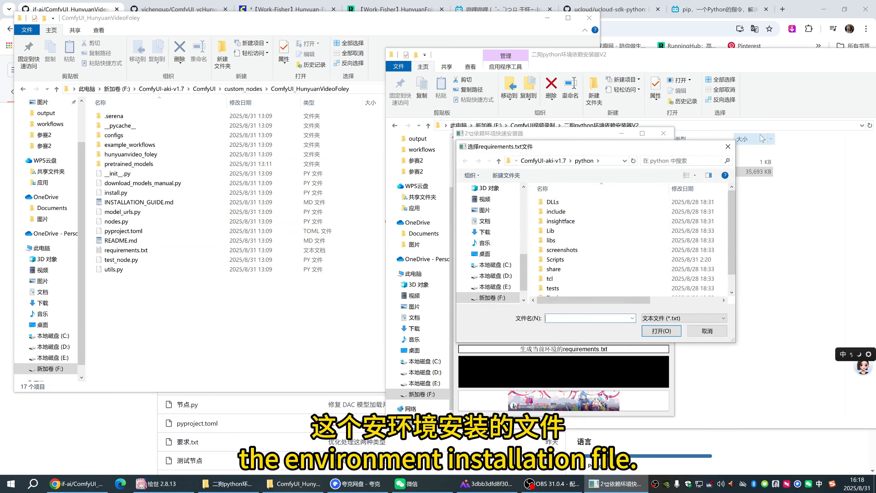
left_click(728, 144)
left_click_drag(126, 250, 588, 227)
- Choose requirements.txt from ComfyUI/custom_nodes/ComfyUI_HunyuanVideoFoley as the installer's requirements file, and close the installer without starting the installation
left_click(588, 226)
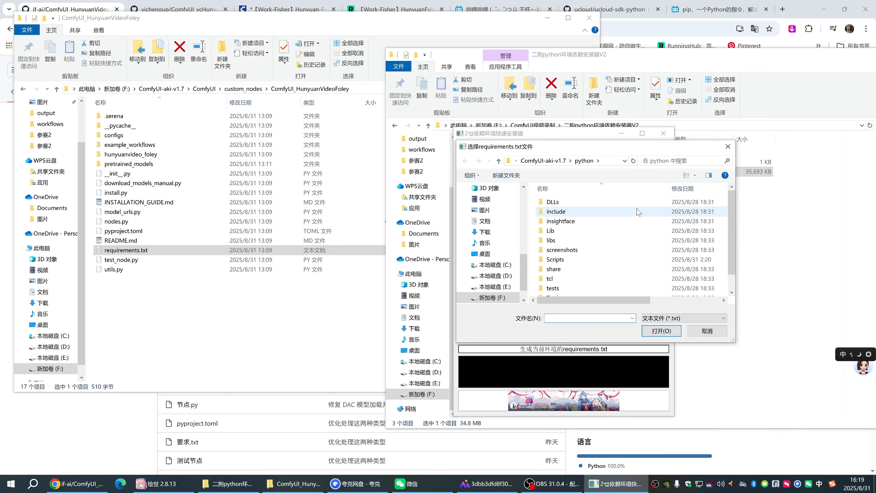
left_click(543, 160)
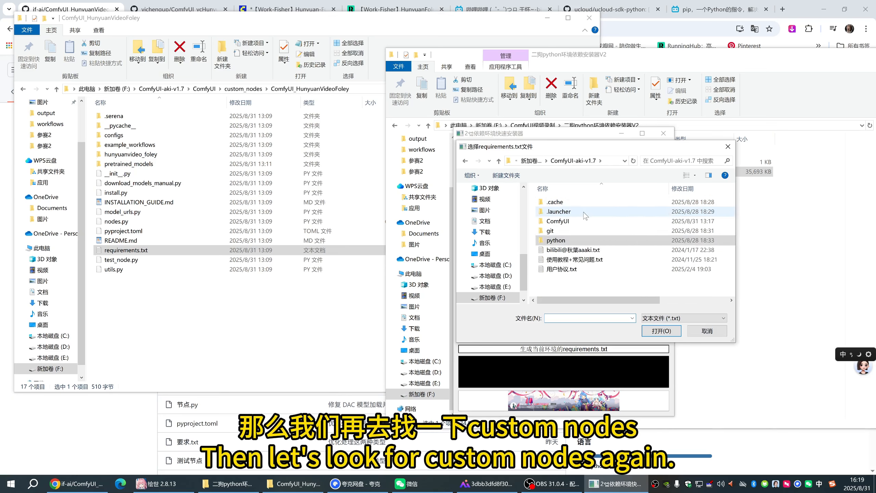
scroll(588, 255, "down", 2)
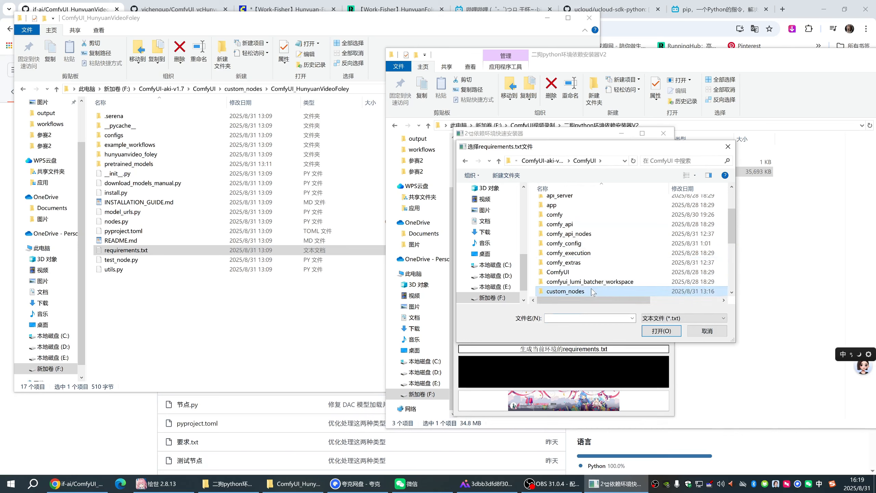
double_click(567, 291)
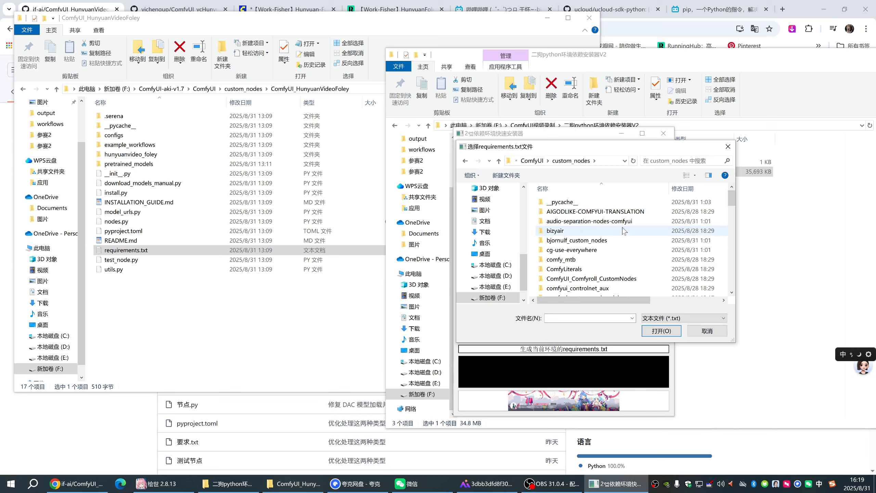
scroll(640, 246, "down", 1)
scroll(597, 262, "down", 1)
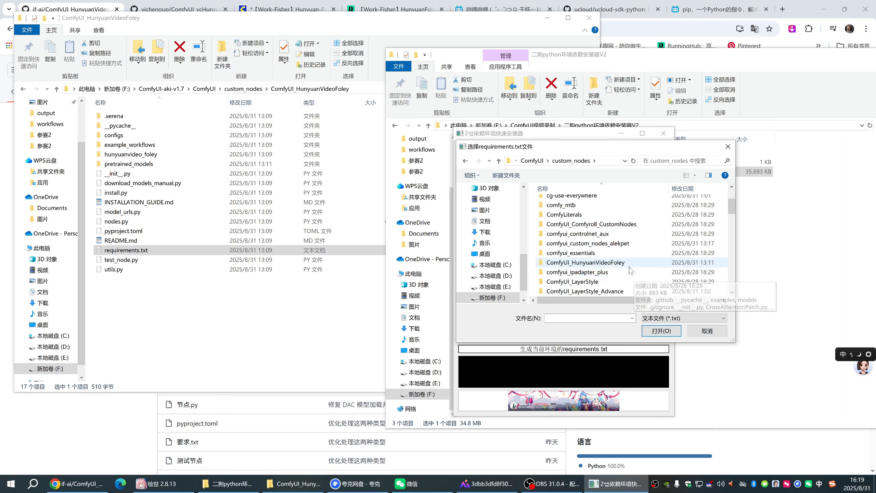
double_click(586, 262)
left_click(596, 260)
double_click(597, 262)
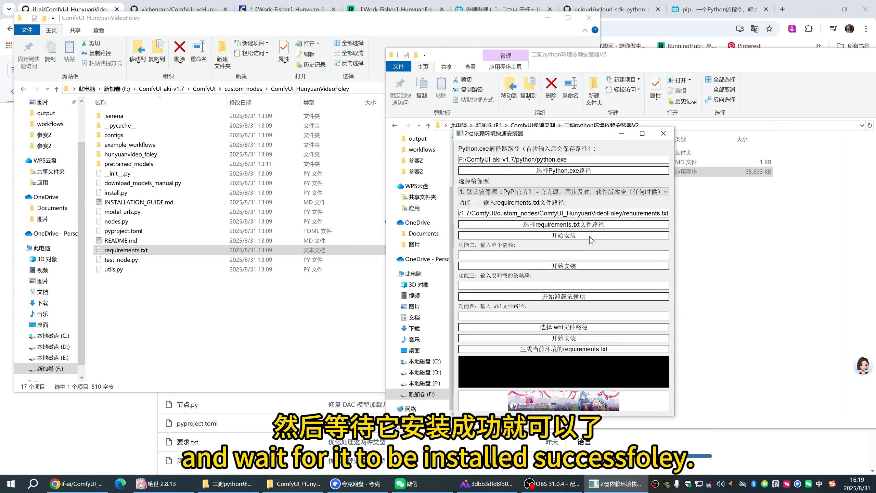
left_click(663, 133)
left_click(688, 290)
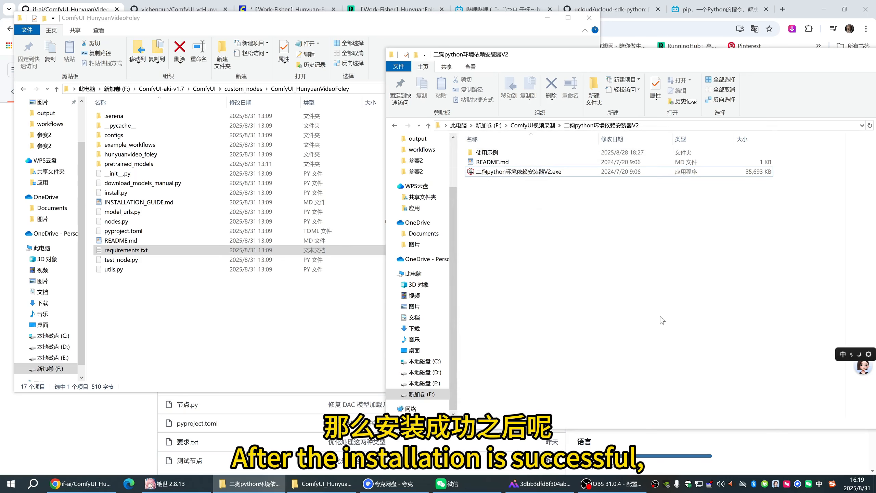
- Open the startup log screenshot, highlight the natten installation error line, and hide the image viewer again
mouse_move(549, 491)
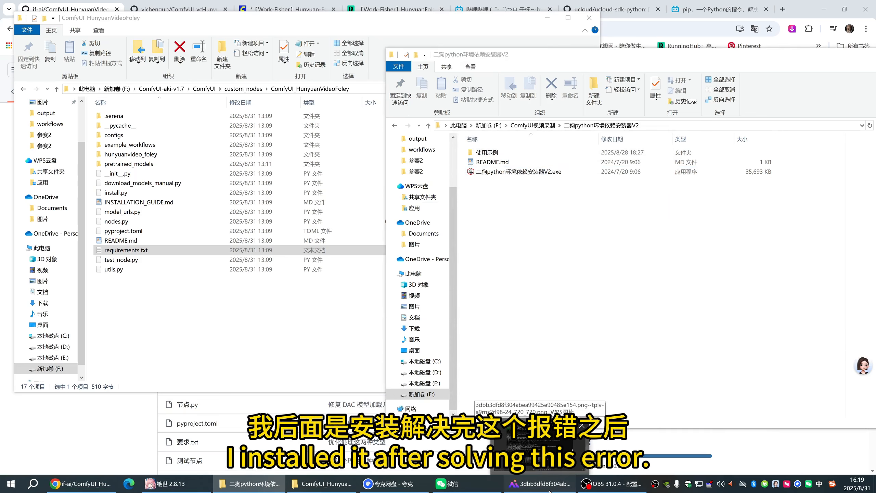
left_click(550, 490)
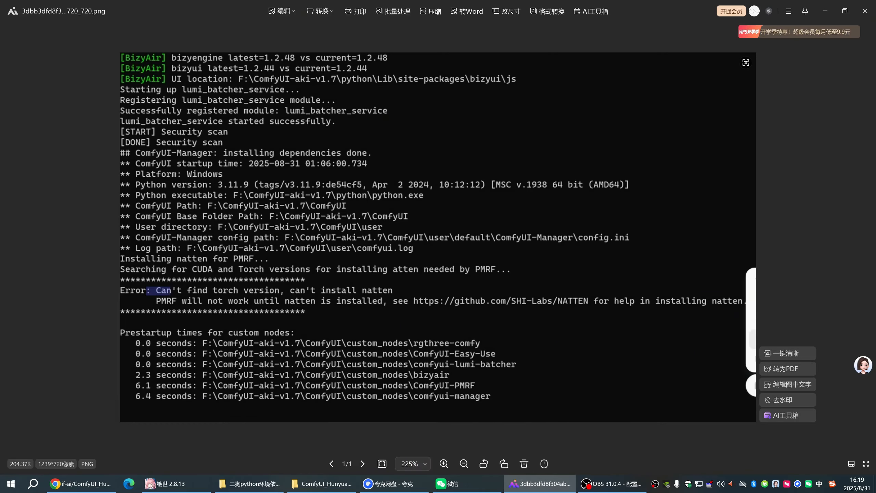
left_click_drag(146, 291, 393, 291)
left_click(371, 299)
left_click_drag(315, 290, 405, 287)
left_click(397, 298)
left_click(558, 485)
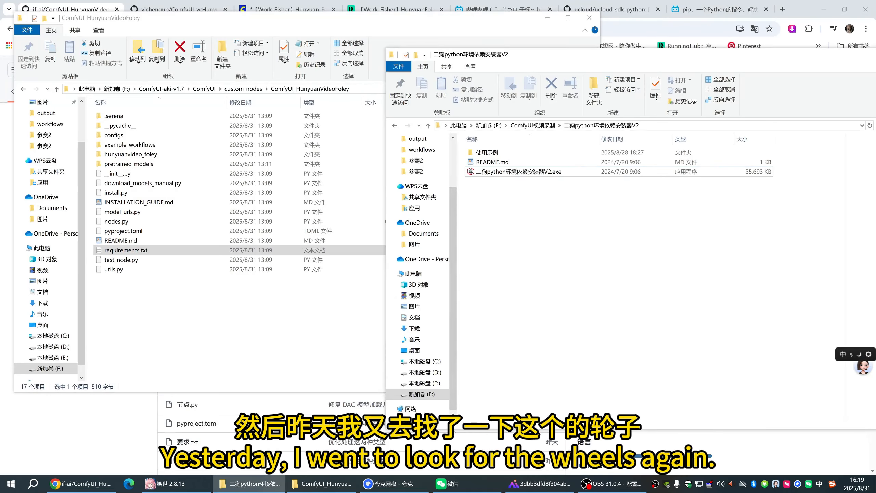
- Switch to 夸克网盘, show natten-0.17.2.dev0-py311-none-win_amd64.whl in the 【07】混元 Foley folder, and return to the browser
left_click(308, 297)
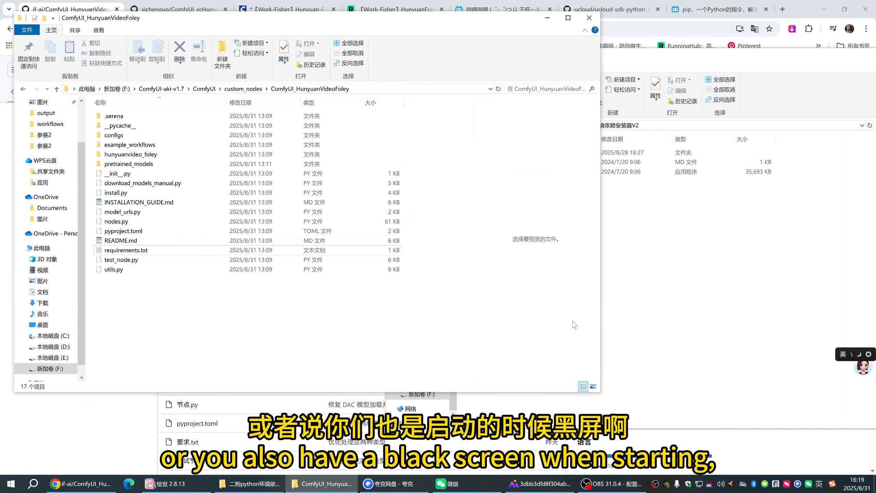
left_click(628, 286)
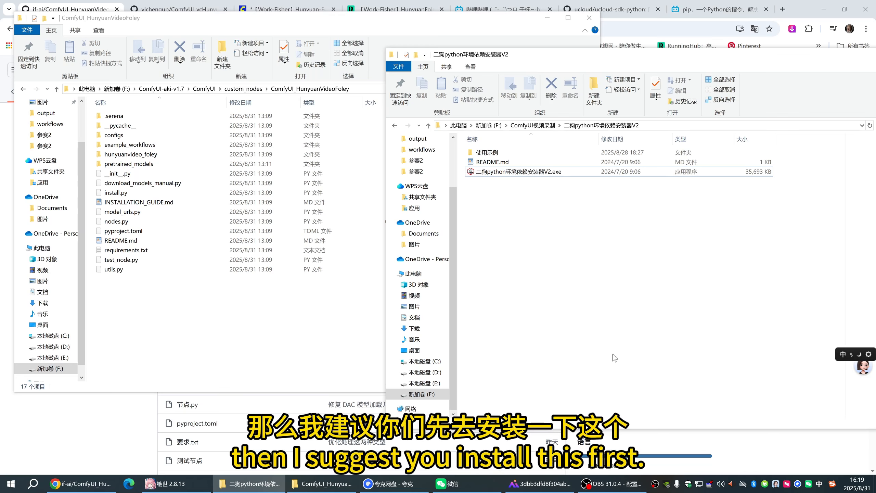
left_click(388, 483)
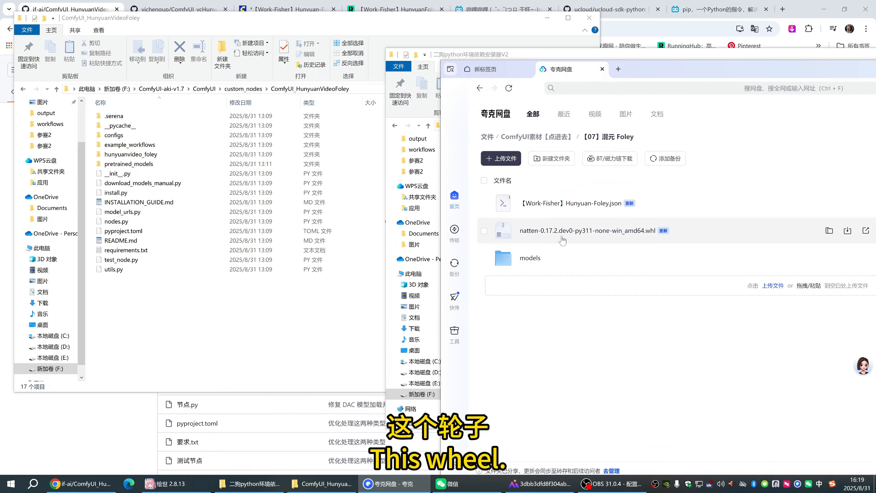
left_click_drag(725, 69, 574, 65)
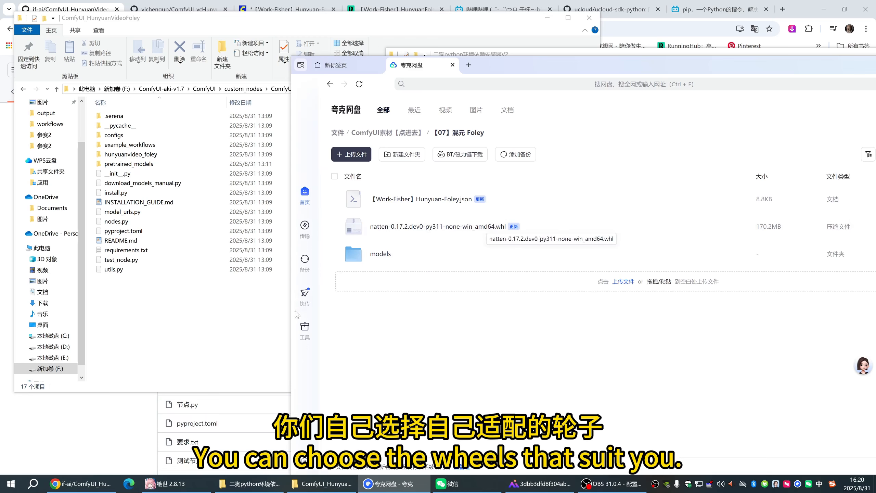
left_click(109, 416)
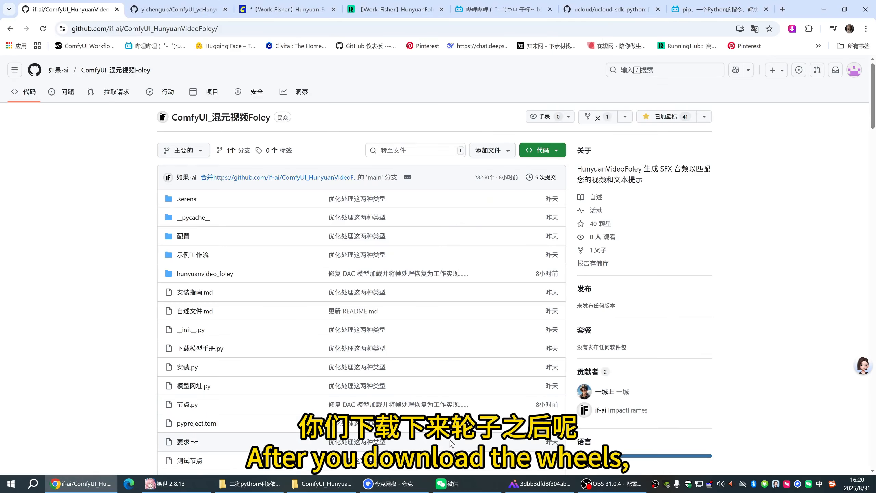
- Launch 二狗python环境依赖安装器V2.exe from the dependency installer's folder
left_click(260, 482)
left_click(551, 175)
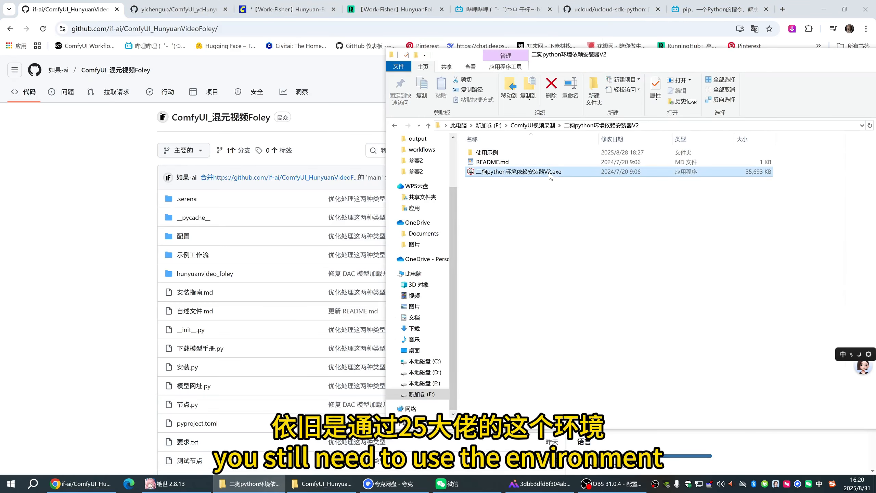
double_click(551, 172)
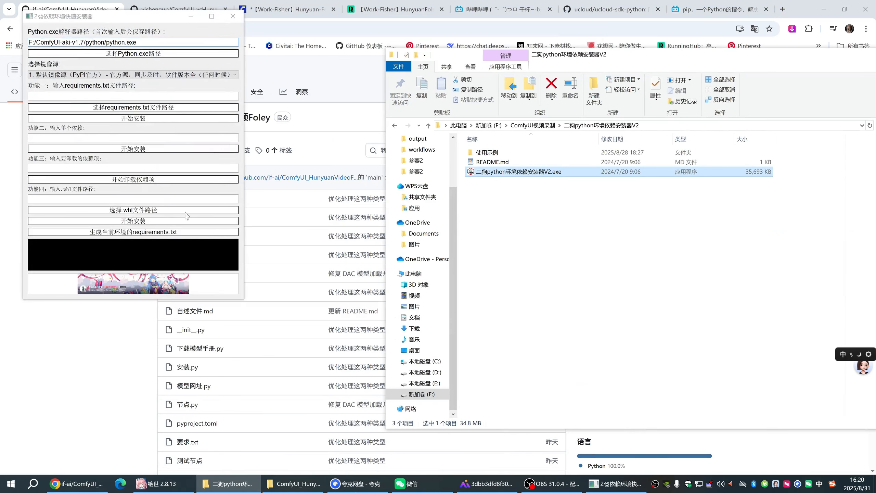
- Choose natten-0.17.2.dev0-py311-none-win_amd64.whl from the desktop as the installer's wheel file and start its installation
left_click(159, 209)
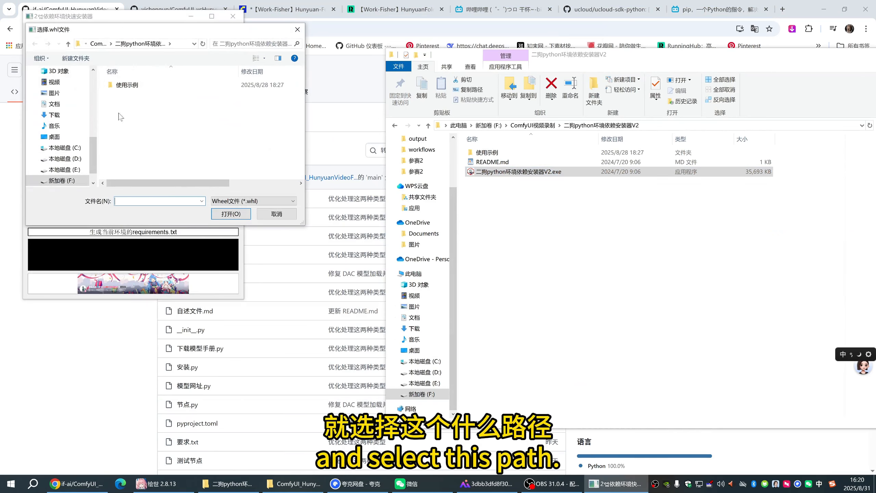
scroll(62, 93, "up", 4)
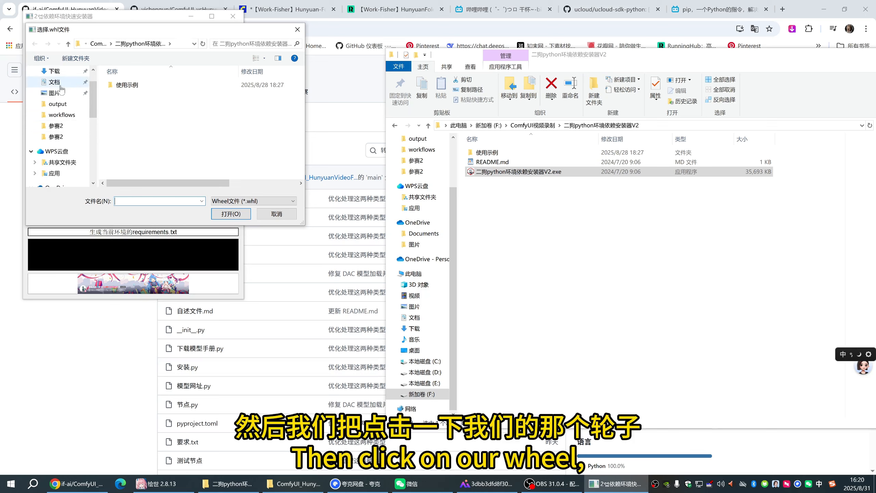
scroll(58, 83, "up", 3)
left_click(57, 91)
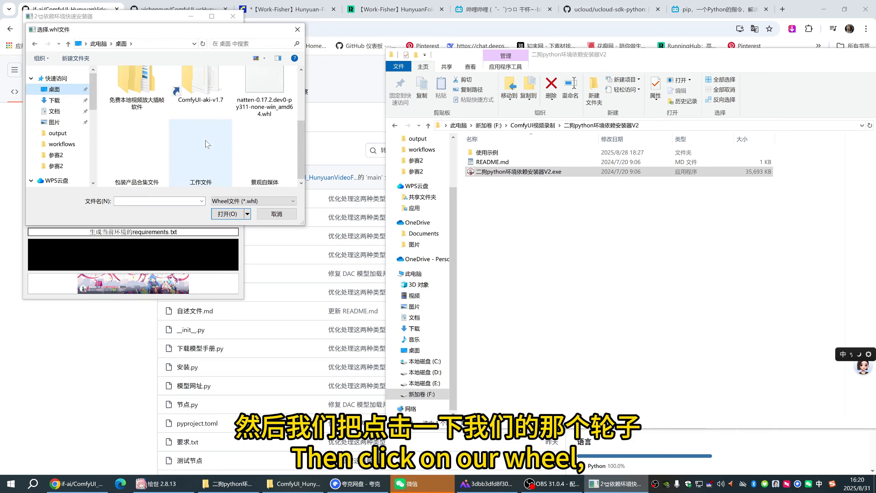
double_click(262, 99)
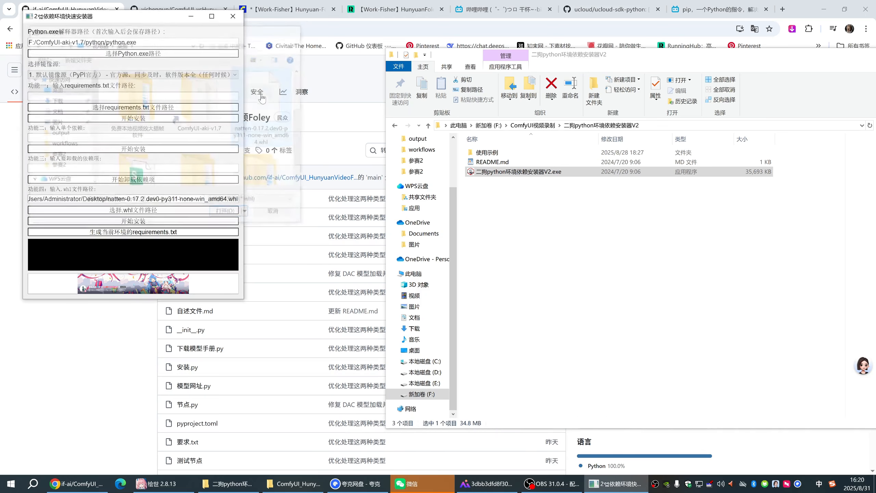
left_click(147, 221)
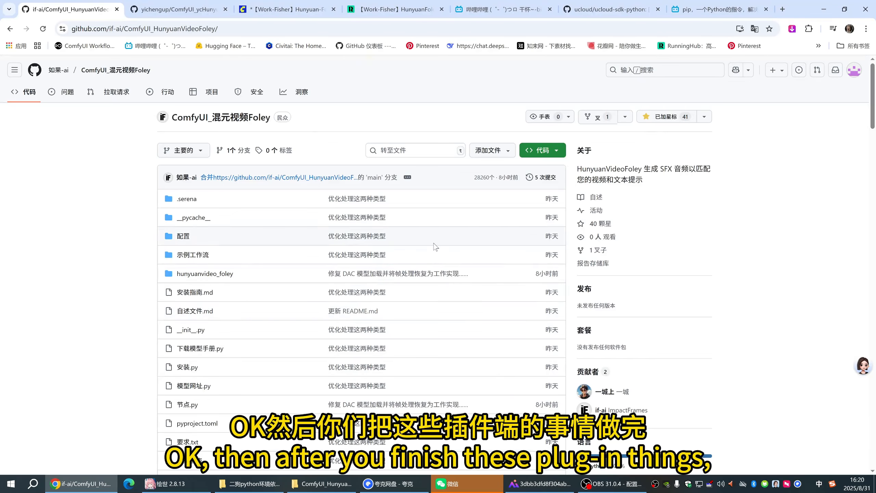
- Switch to 夸克网盘, open the models folder in 【07】混元 Foley, and select the foley folder inside it
left_click(360, 486)
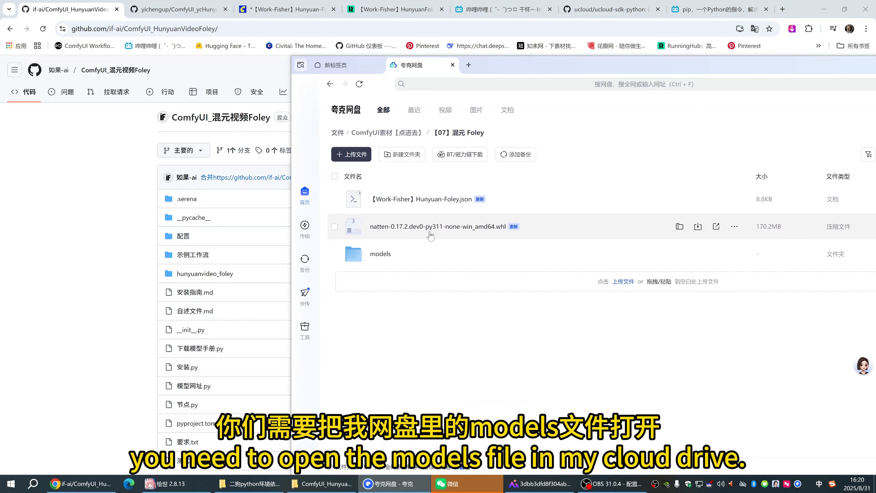
left_click(337, 255)
left_click(389, 254)
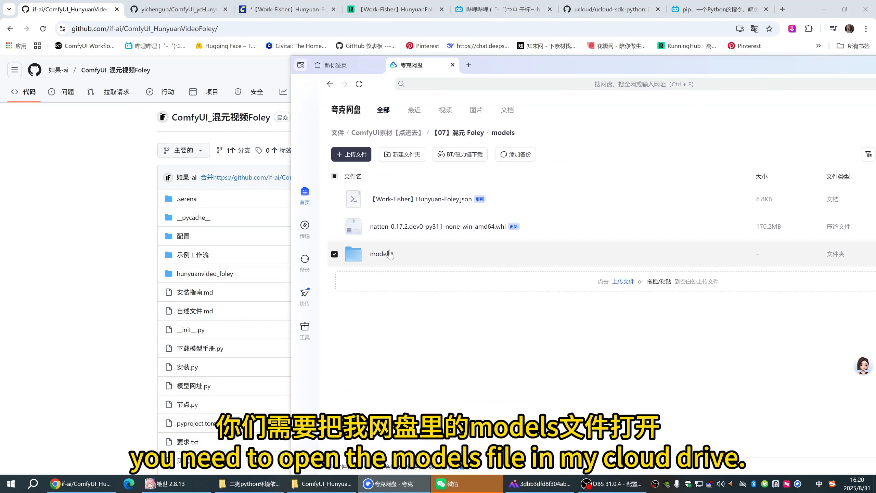
left_click(335, 200)
left_click(335, 200)
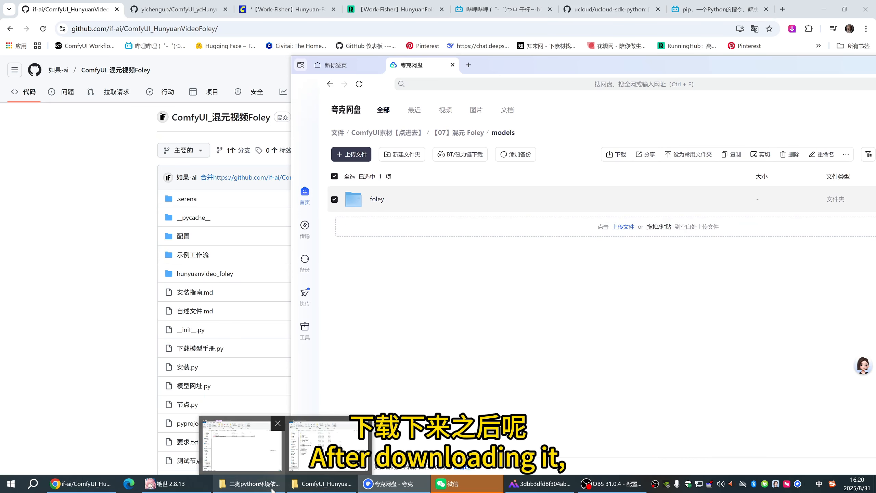
- Switch to File Explorer, show the foley folder in ComfyUI-aki-v1.7/ComfyUI/models, and return to the GitHub page in the browser
left_click(322, 484)
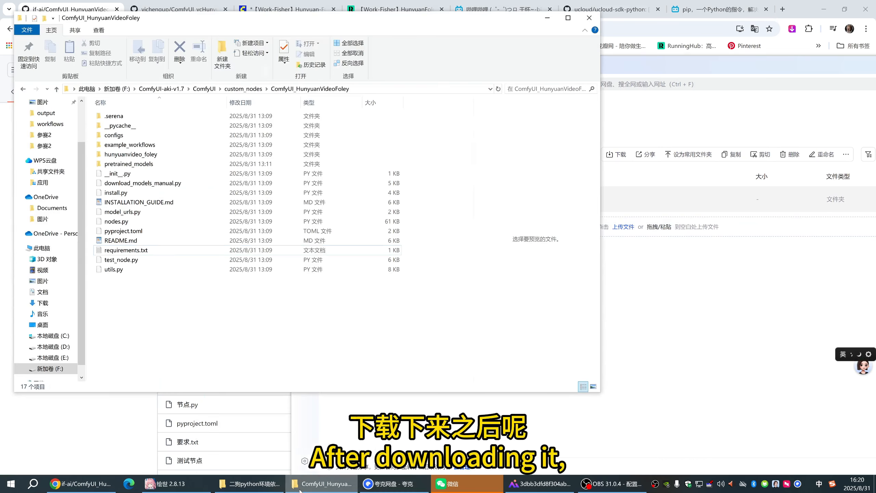
left_click(204, 89)
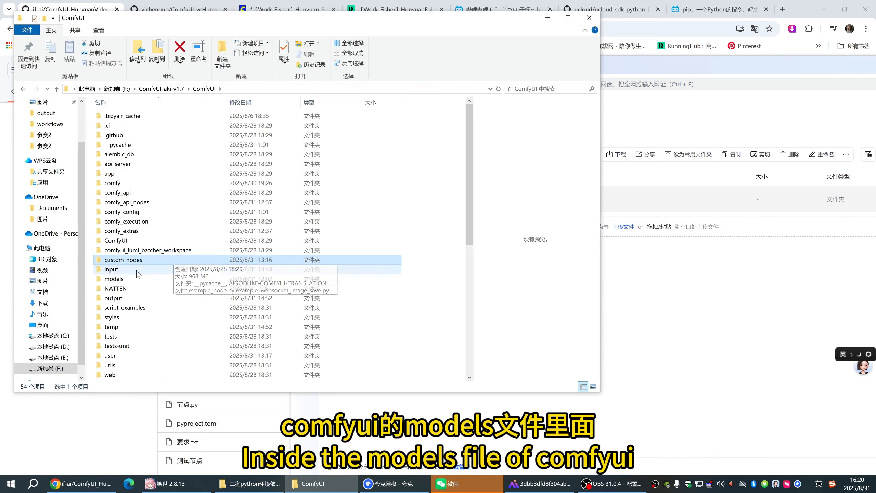
left_click(133, 279)
double_click(134, 280)
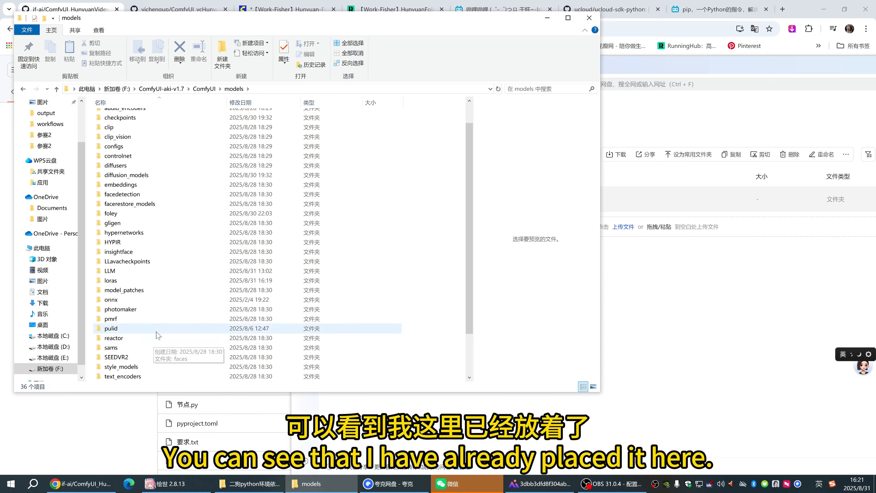
left_click(154, 241)
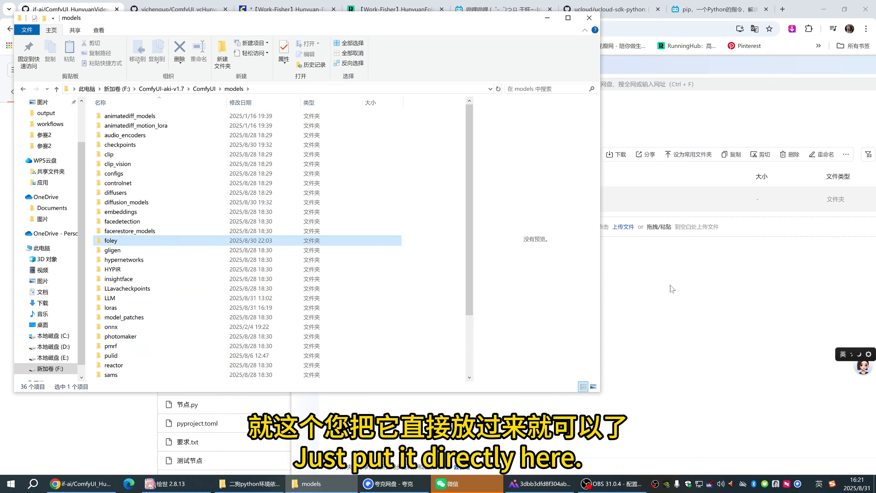
left_click(672, 199)
left_click(107, 408)
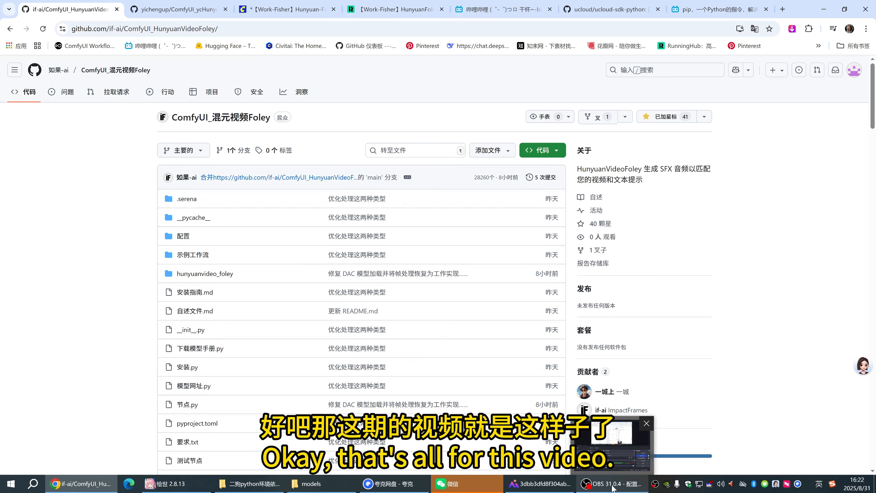
- Switch to 夸克网盘 and go back to the 【07】混元 Foley folder to show the workflow, wheel and models
left_click(324, 483)
left_click(324, 484)
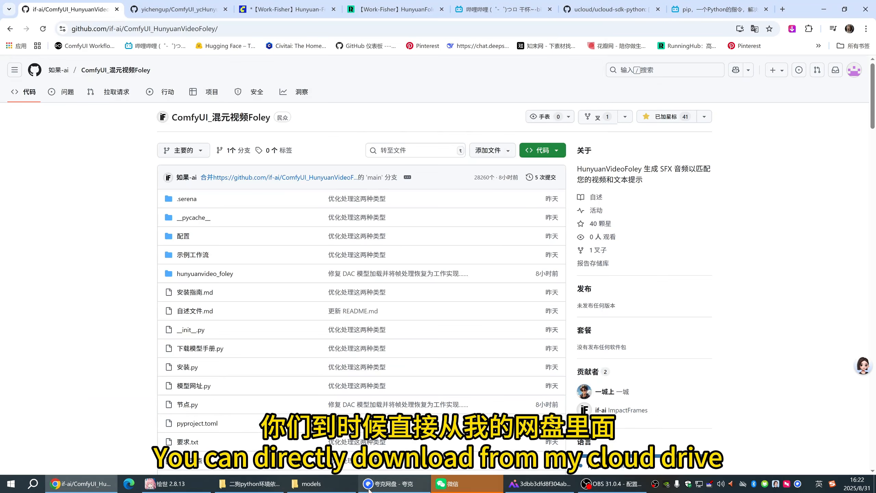
left_click(390, 484)
left_click(466, 137)
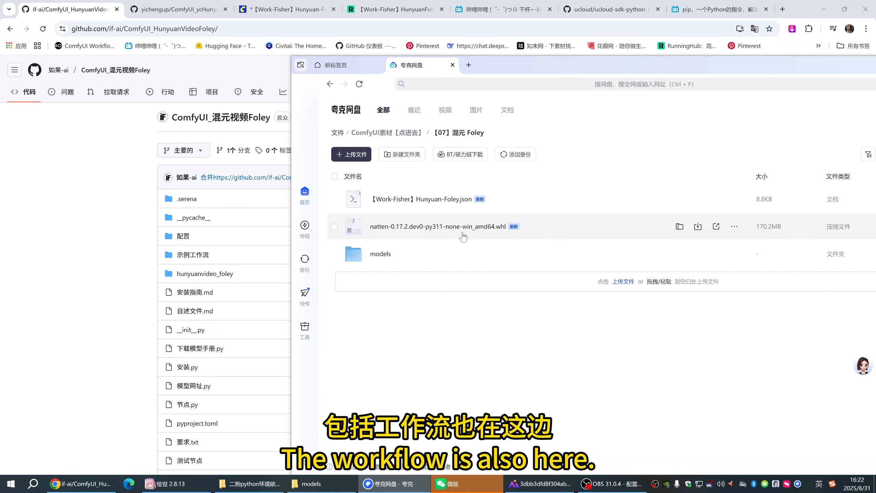